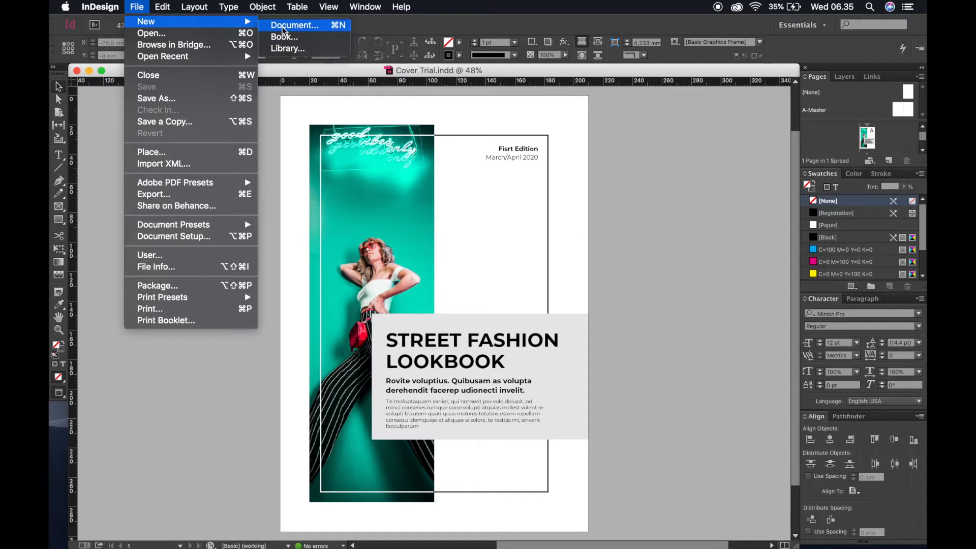
Start a new document with Print intent and the A4 page size
{"action": "left_click", "coordinate": [282, 30]}
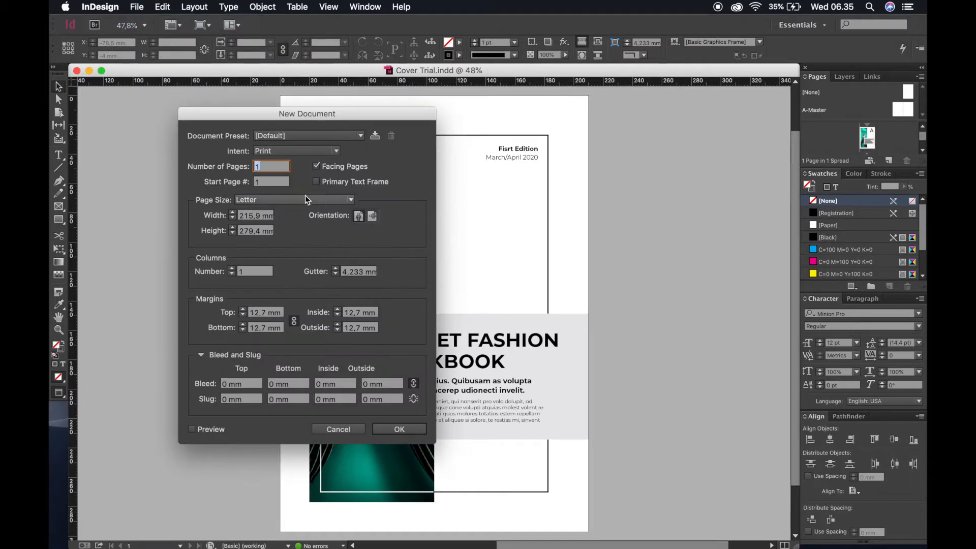
{"action": "left_click", "coordinate": [279, 150]}
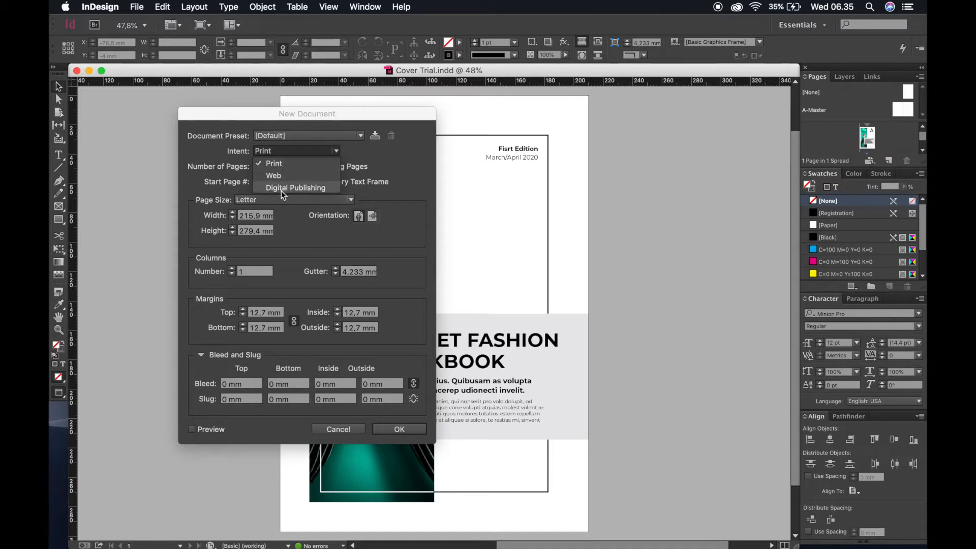
{"action": "left_click", "coordinate": [279, 164]}
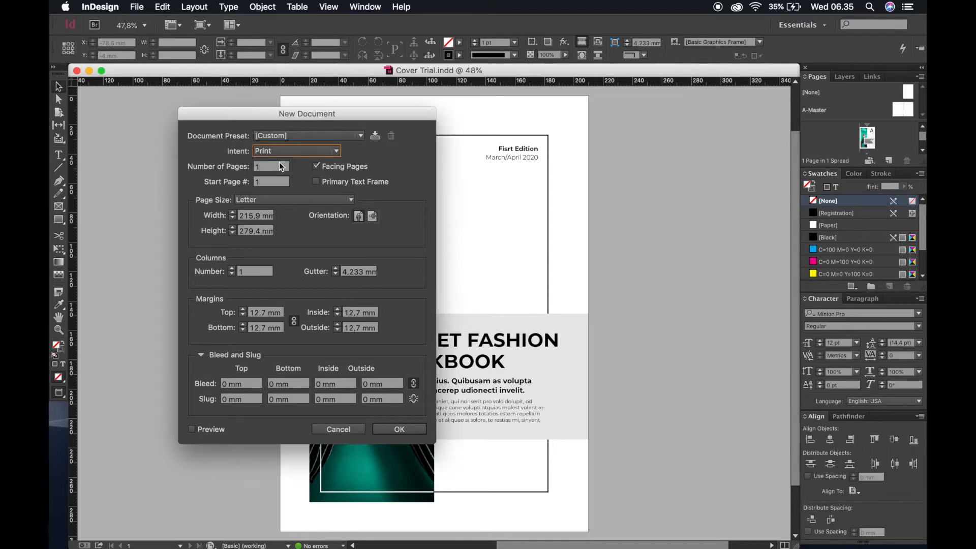
{"action": "left_click", "coordinate": [281, 199]}
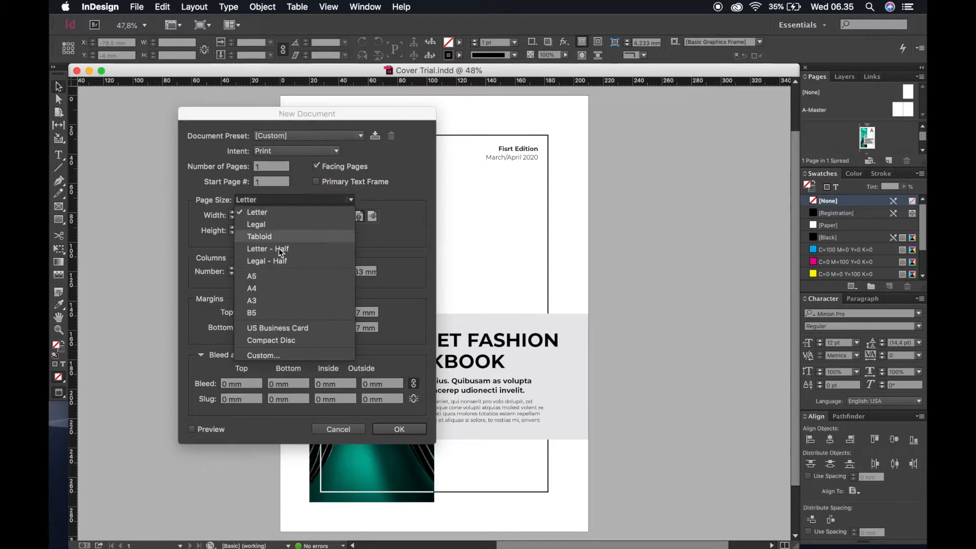
{"action": "left_click", "coordinate": [261, 289]}
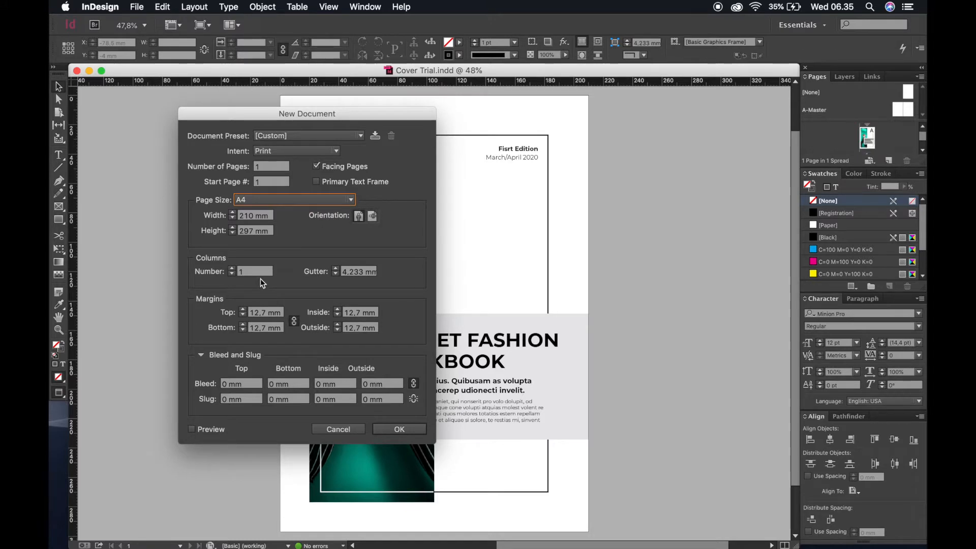
Set all margins to 20 mm and the bleed to 3 mm on every side, and create the document
{"action": "left_click", "coordinate": [244, 308]}
{"action": "left_click", "coordinate": [244, 310]}
{"action": "double_click", "coordinate": [226, 383]}
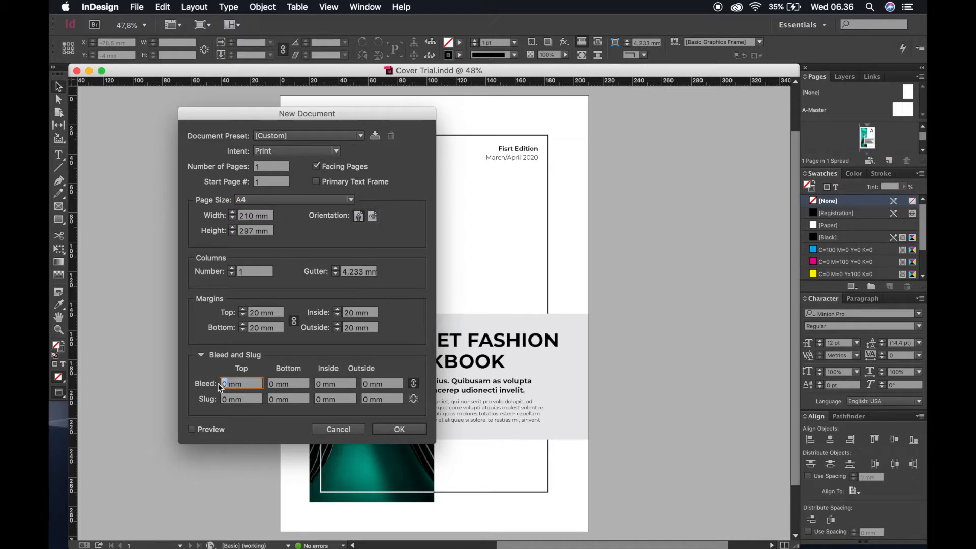
{"action": "type", "text": "3"}
{"action": "left_click", "coordinate": [413, 383]}
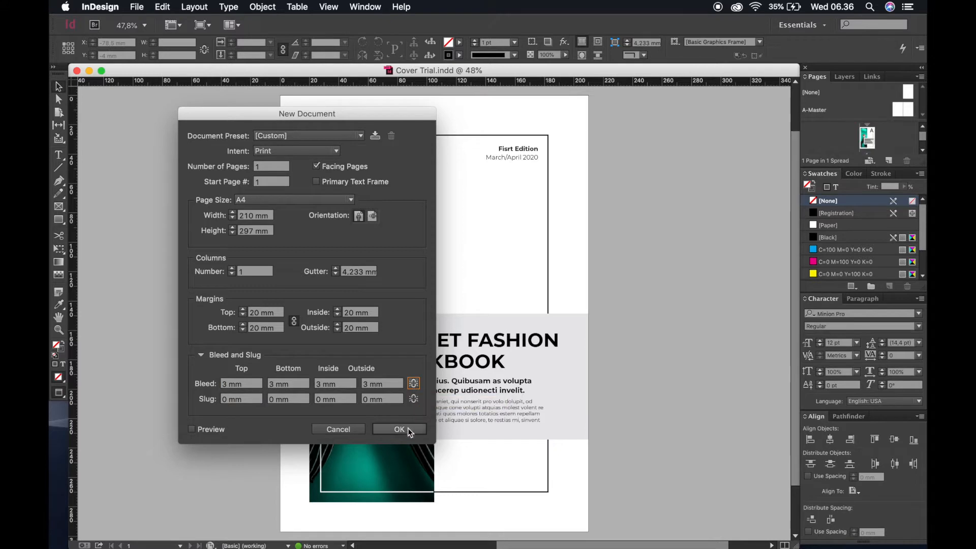
{"action": "left_click", "coordinate": [399, 430]}
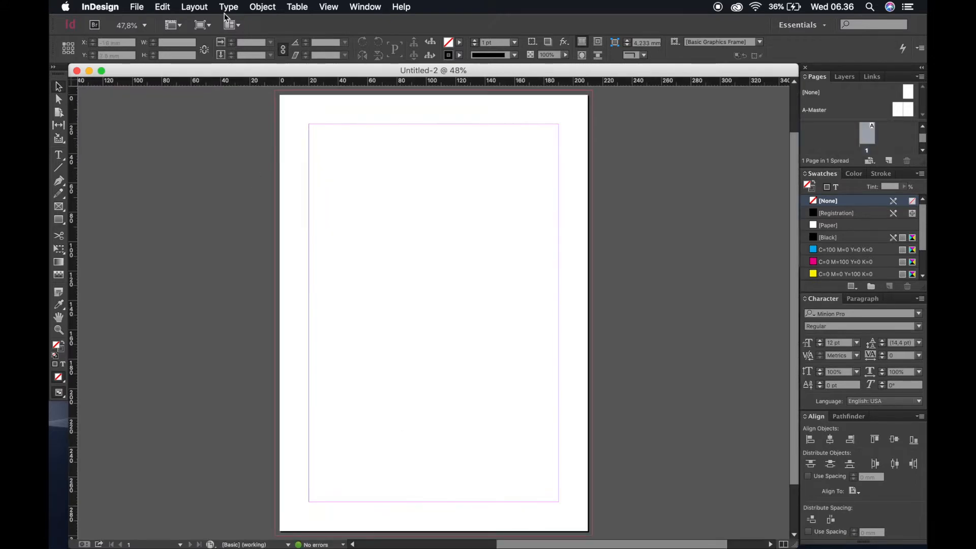
{"action": "left_click", "coordinate": [194, 6]}
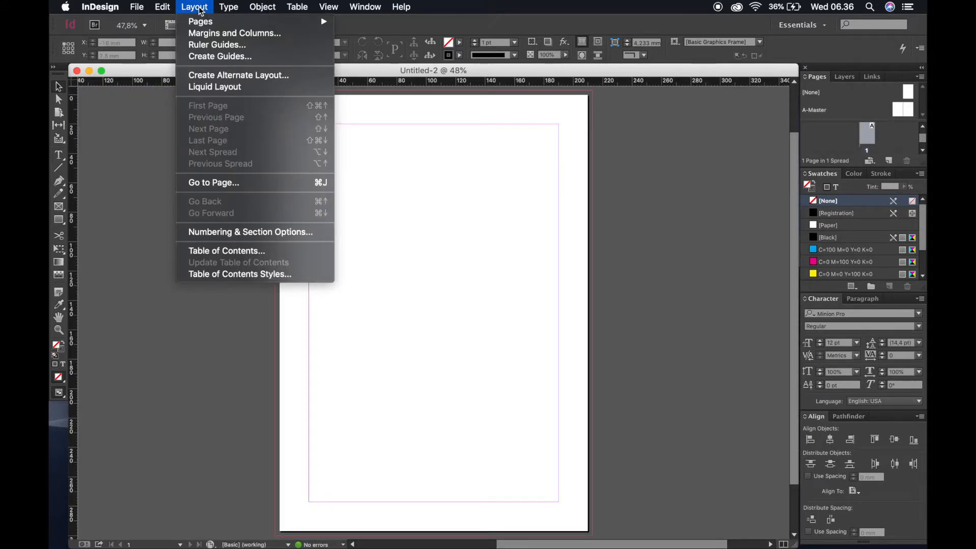
{"action": "left_click", "coordinate": [212, 29]}
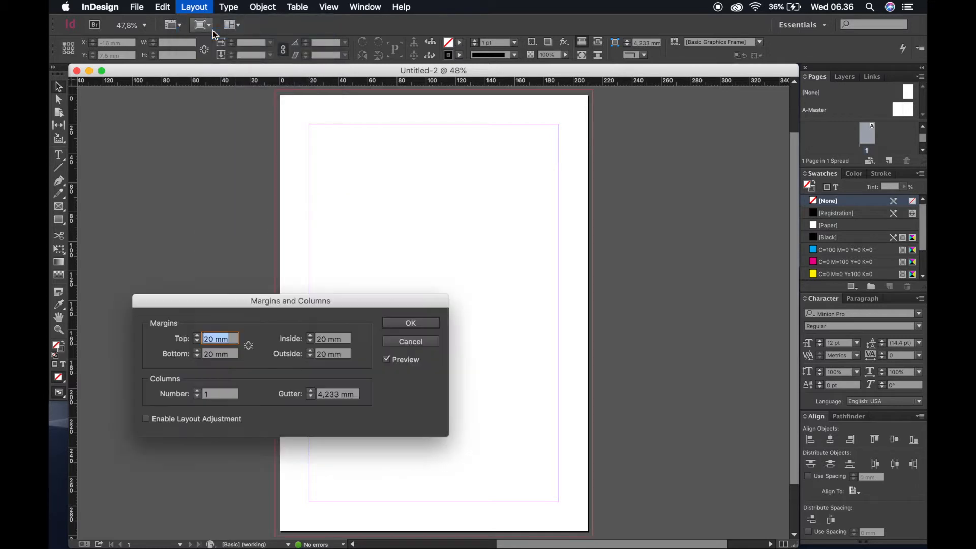
{"action": "left_click", "coordinate": [198, 391]}
{"action": "left_click", "coordinate": [198, 391]}
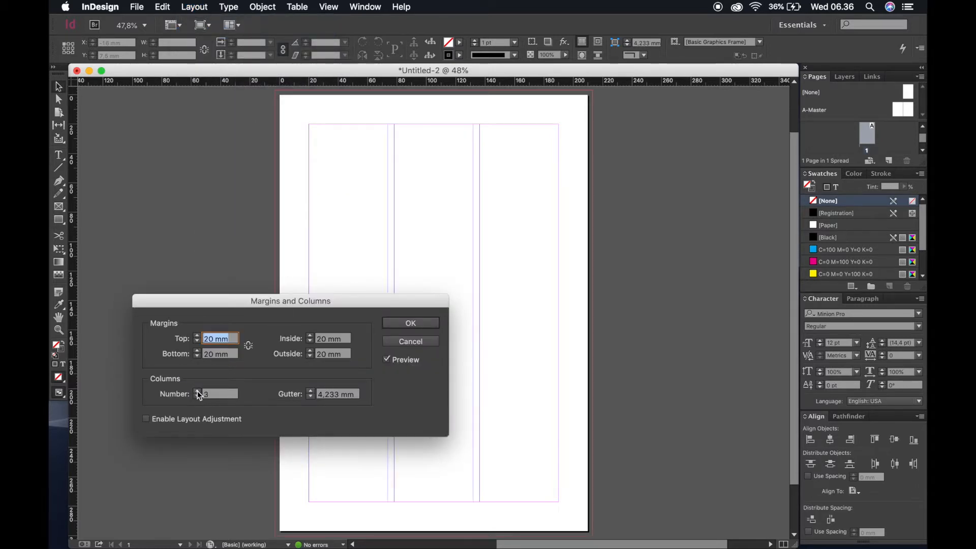
{"action": "left_click", "coordinate": [197, 391]}
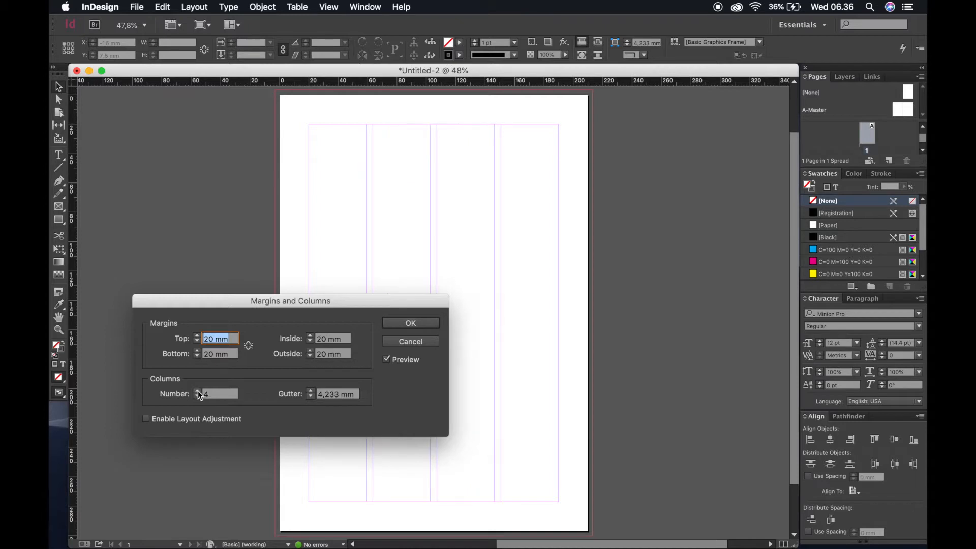
{"action": "left_click", "coordinate": [398, 344]}
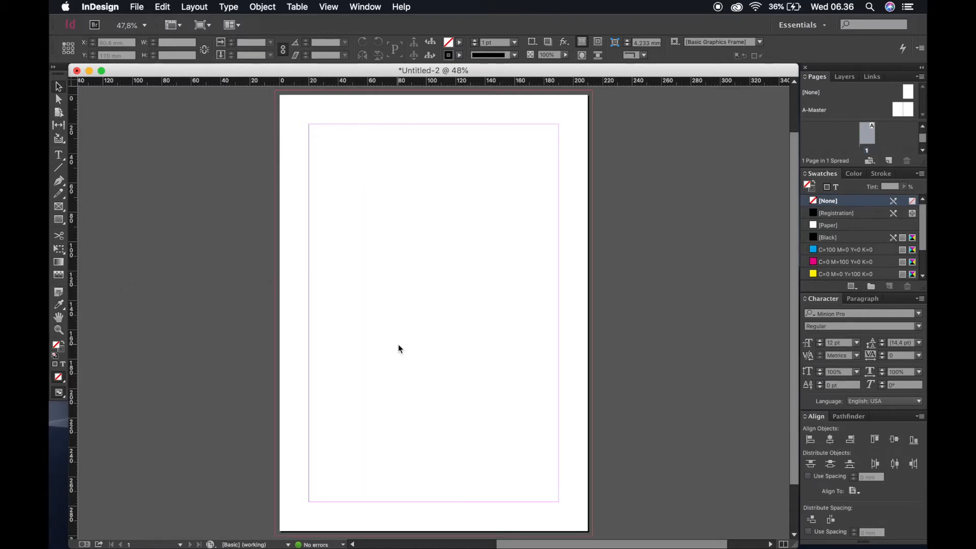
Begin creating page guides with 4 columns and a 0 mm column gutter
{"action": "left_click", "coordinate": [195, 7]}
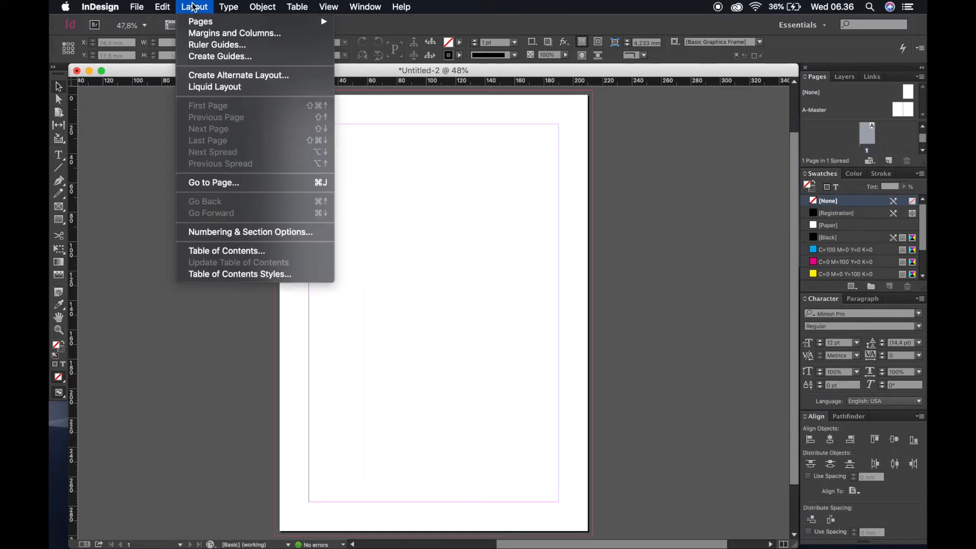
{"action": "left_click", "coordinate": [220, 57]}
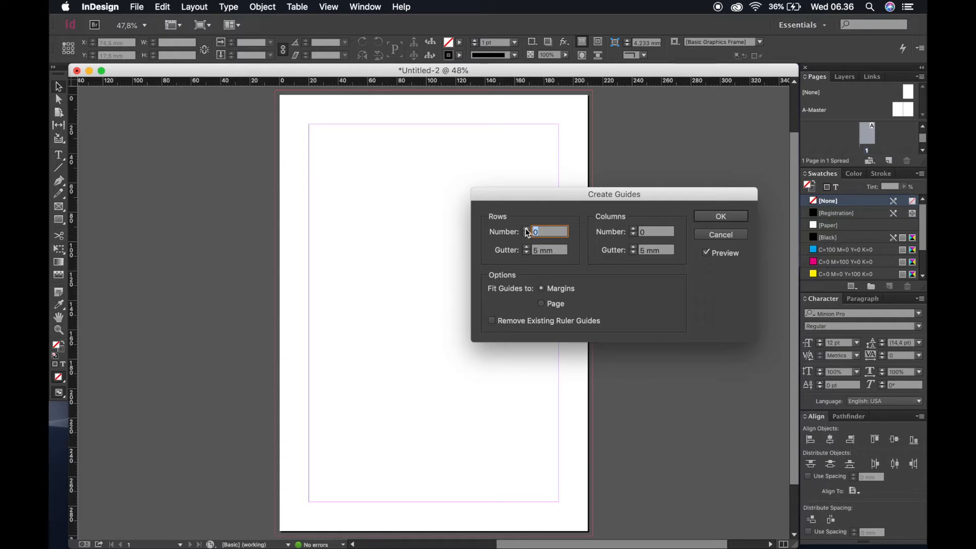
{"action": "left_click", "coordinate": [633, 229]}
{"action": "left_click", "coordinate": [633, 229]}
{"action": "left_click", "coordinate": [633, 229]}
{"action": "left_click", "coordinate": [633, 229]}
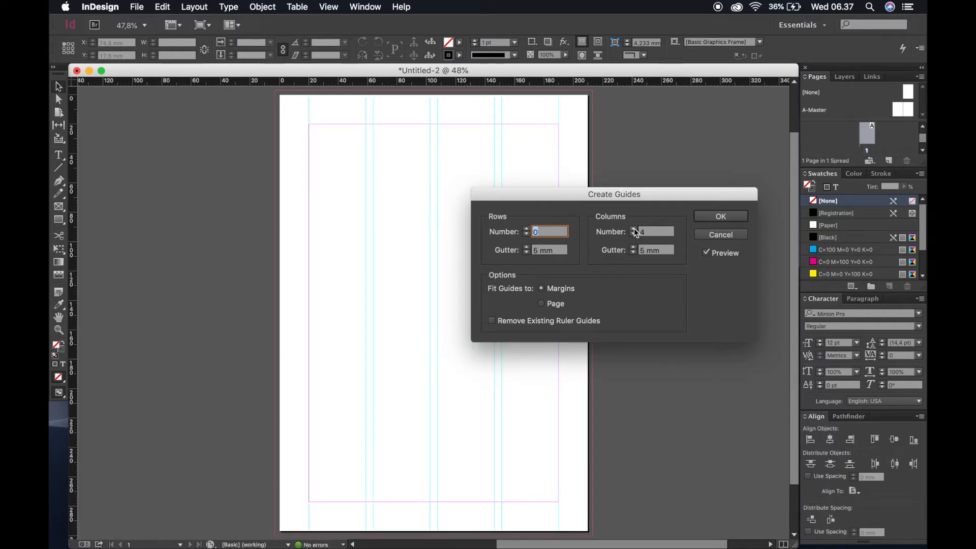
{"action": "left_click", "coordinate": [633, 253]}
{"action": "left_click", "coordinate": [633, 252]}
{"action": "left_click", "coordinate": [633, 253]}
{"action": "left_click", "coordinate": [632, 252]}
{"action": "left_click", "coordinate": [633, 252]}
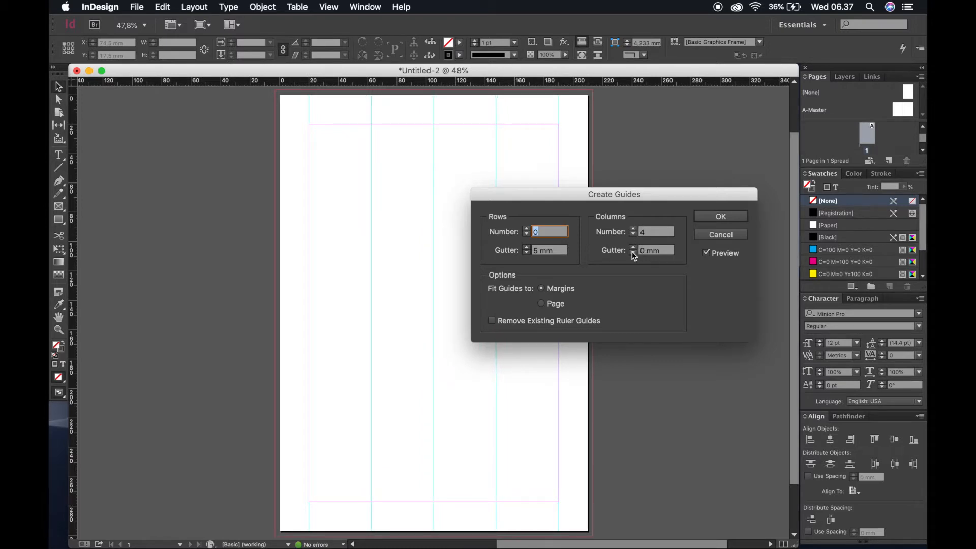
Set the guide rows to 6 with a 0 mm row gutter
{"action": "left_click", "coordinate": [526, 229]}
{"action": "left_click", "coordinate": [527, 229]}
{"action": "left_click", "coordinate": [527, 229]}
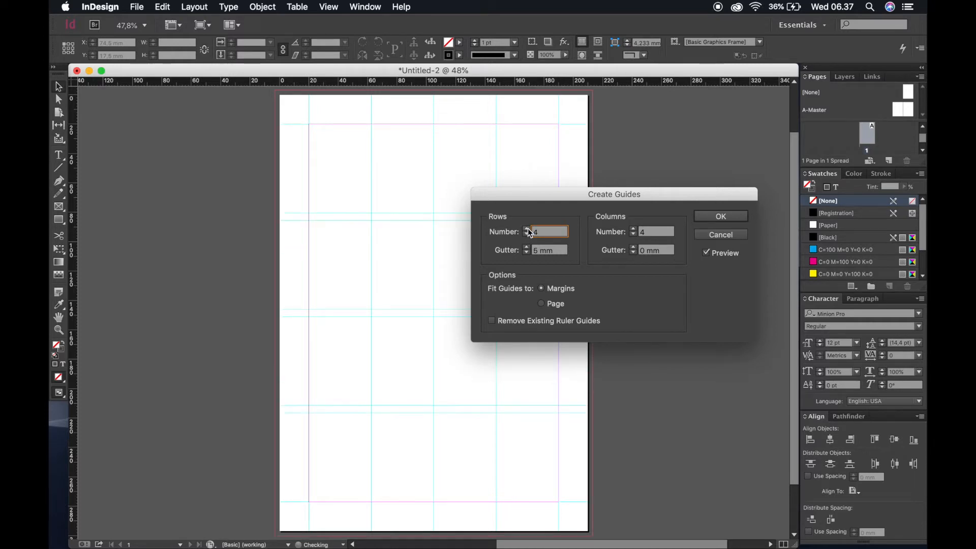
{"action": "left_click", "coordinate": [526, 229]}
{"action": "left_click", "coordinate": [526, 229]}
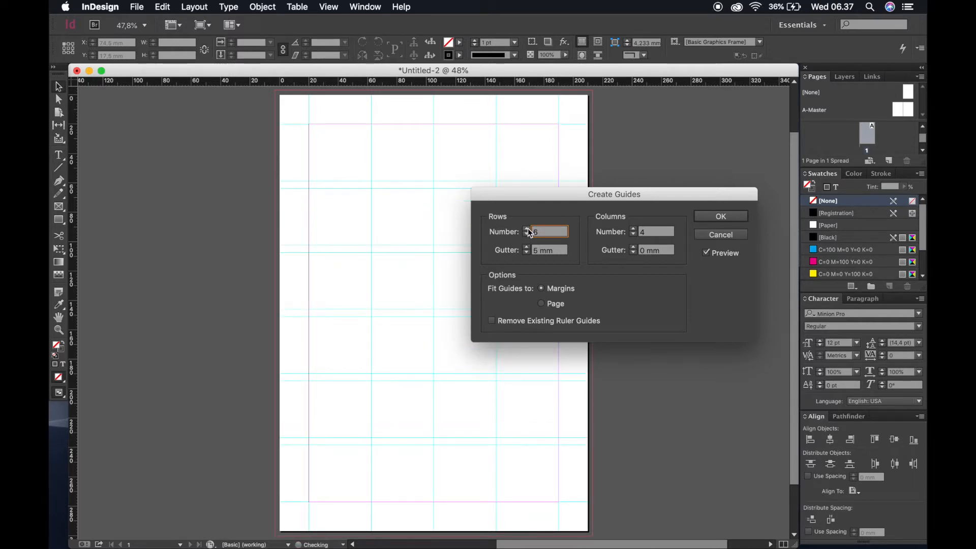
{"action": "left_click", "coordinate": [526, 252]}
{"action": "left_click", "coordinate": [526, 252]}
{"action": "left_click", "coordinate": [527, 253]}
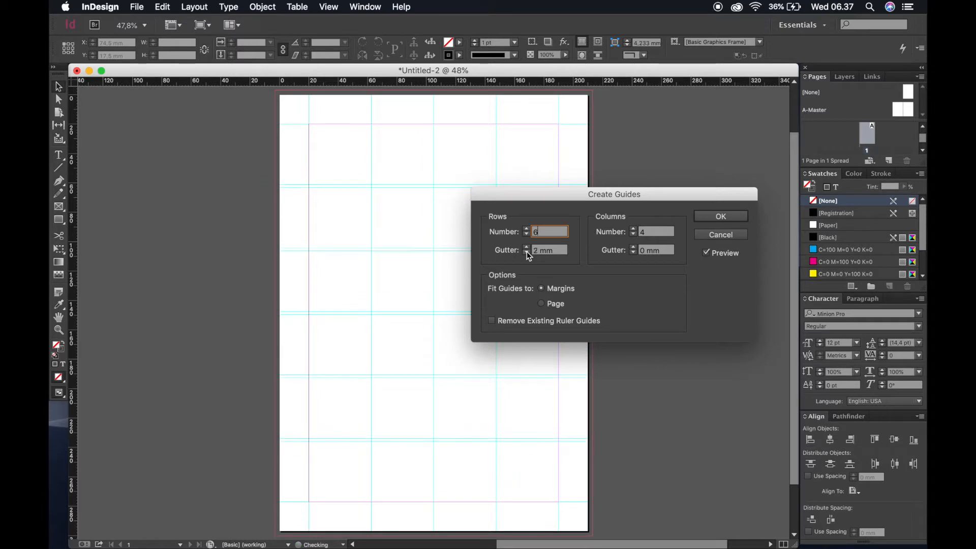
{"action": "left_click", "coordinate": [527, 253]}
{"action": "left_click", "coordinate": [527, 252]}
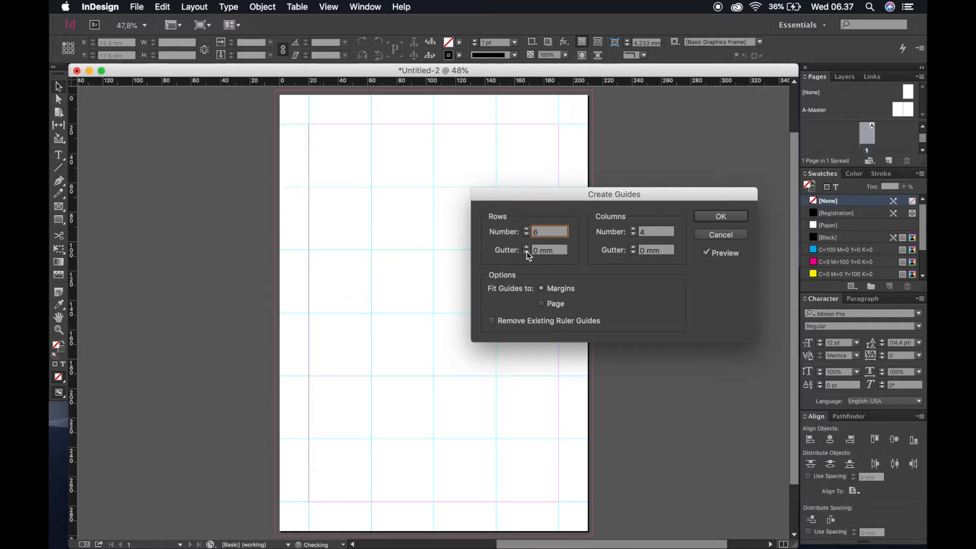
Fit the guides to the margins and create them
{"action": "left_click", "coordinate": [542, 304]}
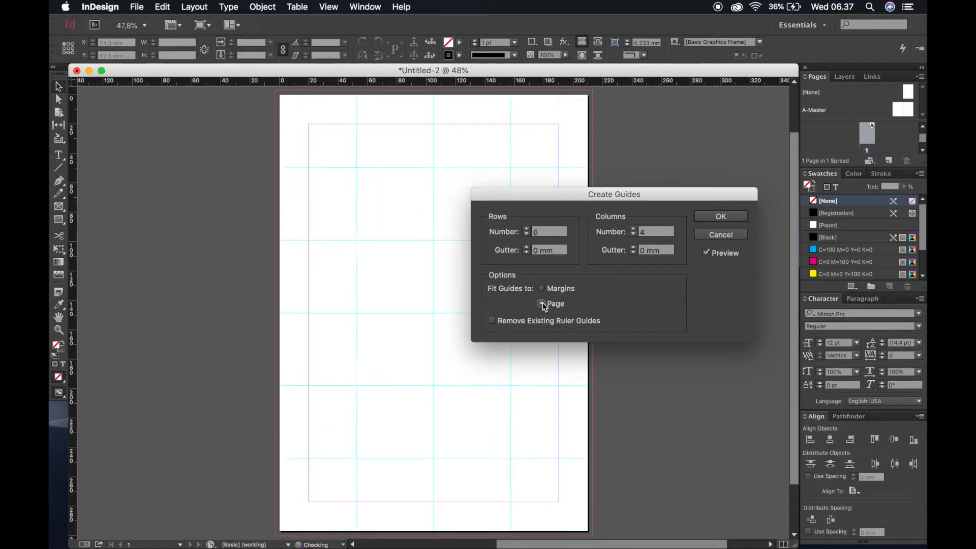
{"action": "left_click", "coordinate": [542, 288]}
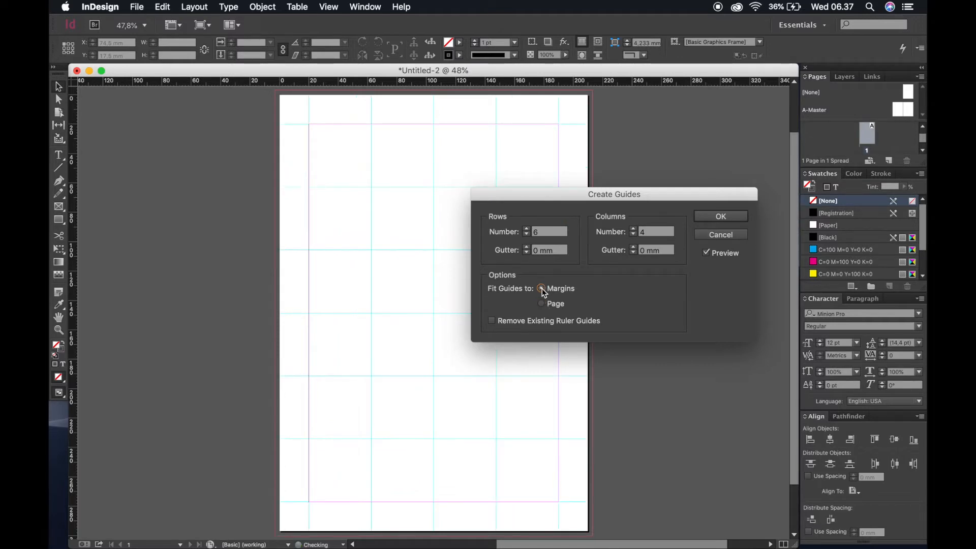
{"action": "left_click", "coordinate": [711, 219]}
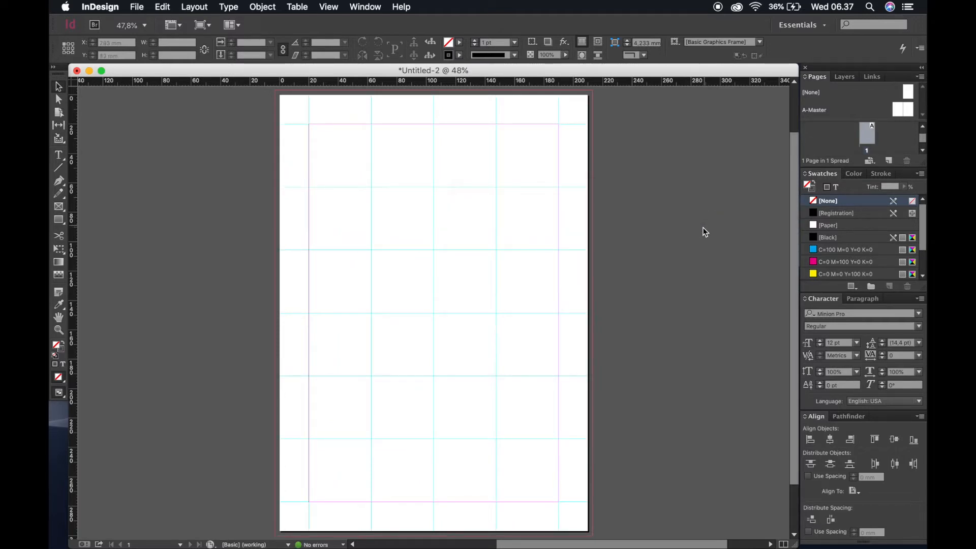
Draw an 85 × 257 mm rectangle frame over the first two guide columns and place the first photo from the Photo Stock folder in it
{"action": "left_click", "coordinate": [59, 208]}
{"action": "left_click_drag", "start_coordinate": [309, 123], "coordinate": [433, 502]}
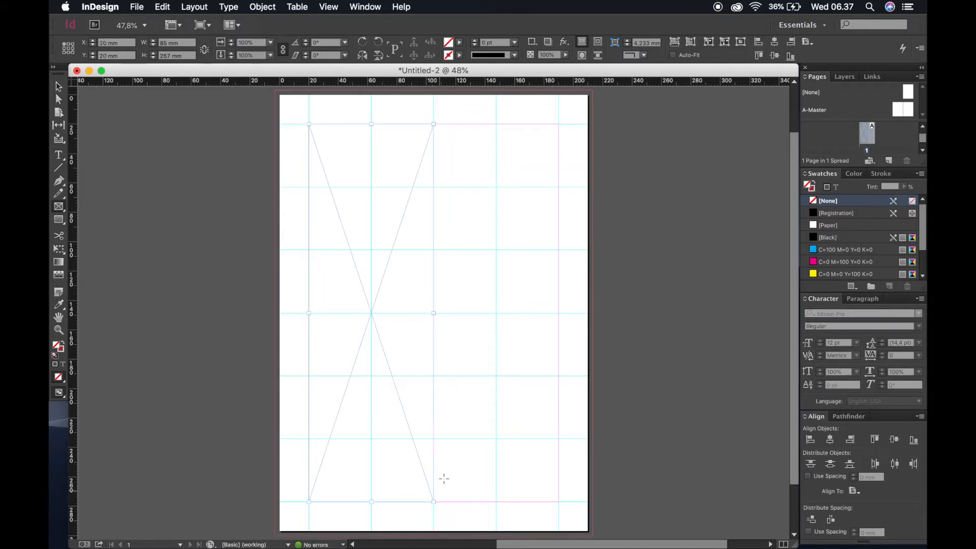
{"action": "left_click", "coordinate": [139, 10]}
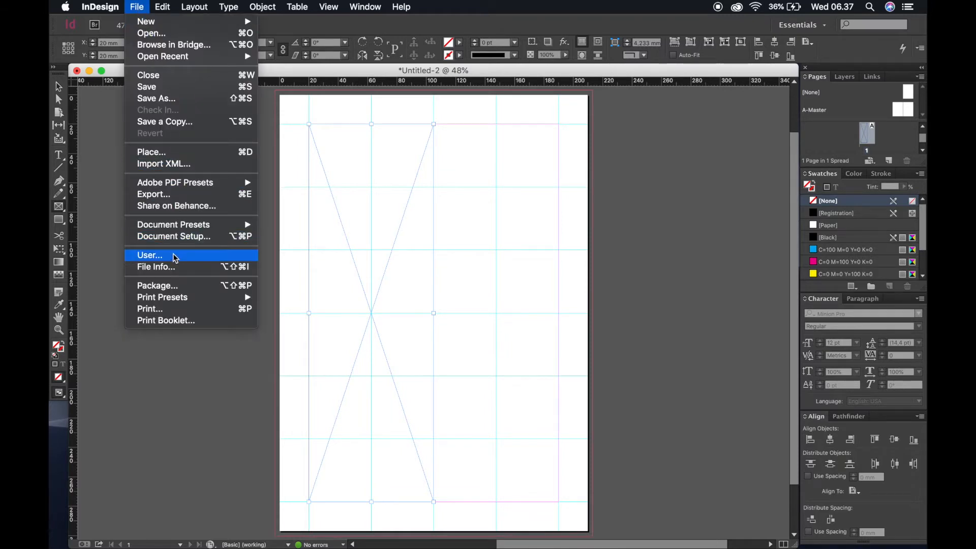
{"action": "left_click", "coordinate": [176, 156]}
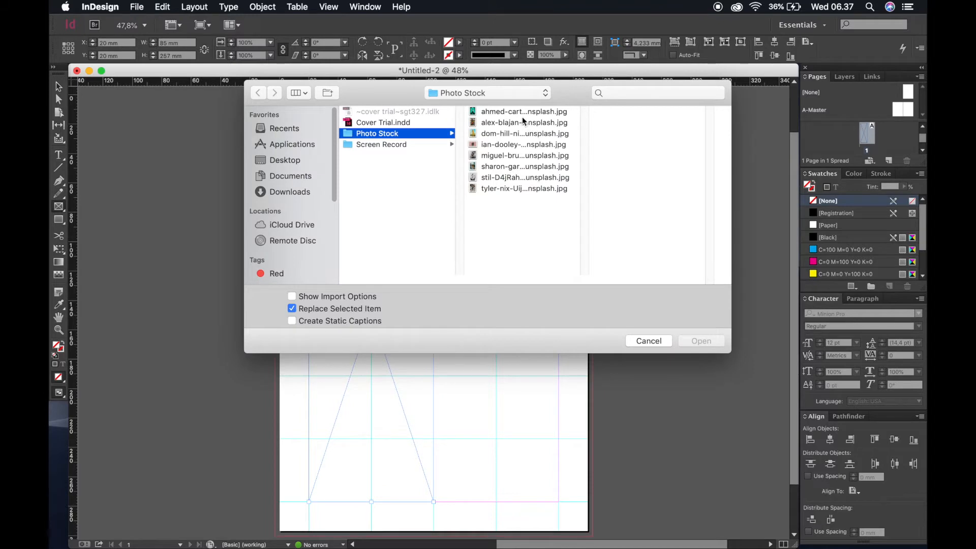
{"action": "left_click", "coordinate": [519, 112]}
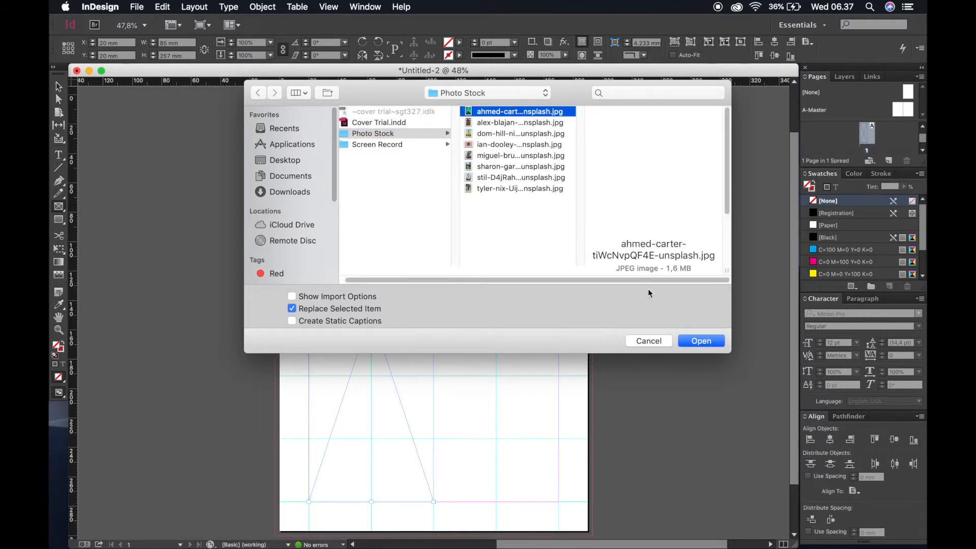
{"action": "left_click", "coordinate": [698, 342]}
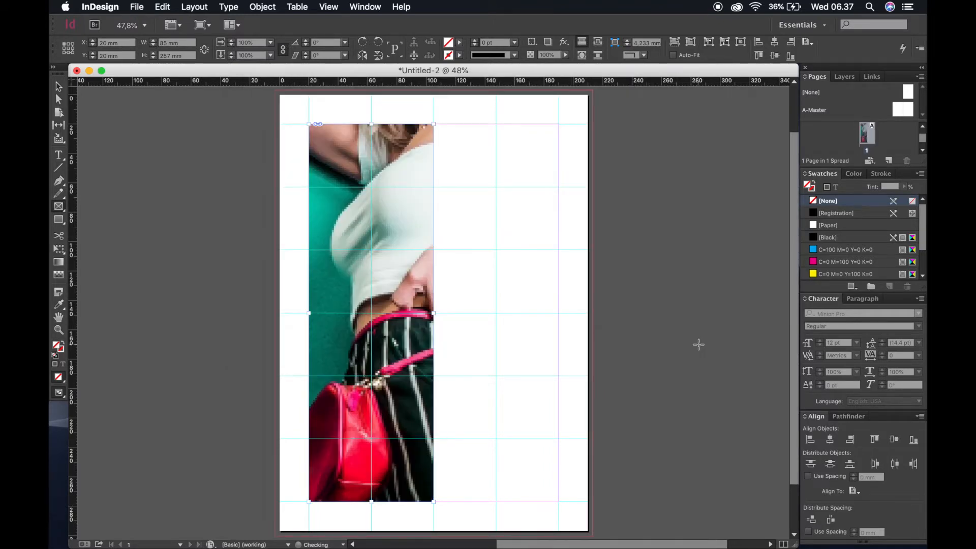
Fit the placed photo to its frame with Fill Frame Proportionally
{"action": "key", "text": "v"}
{"action": "right_click", "coordinate": [403, 217]}
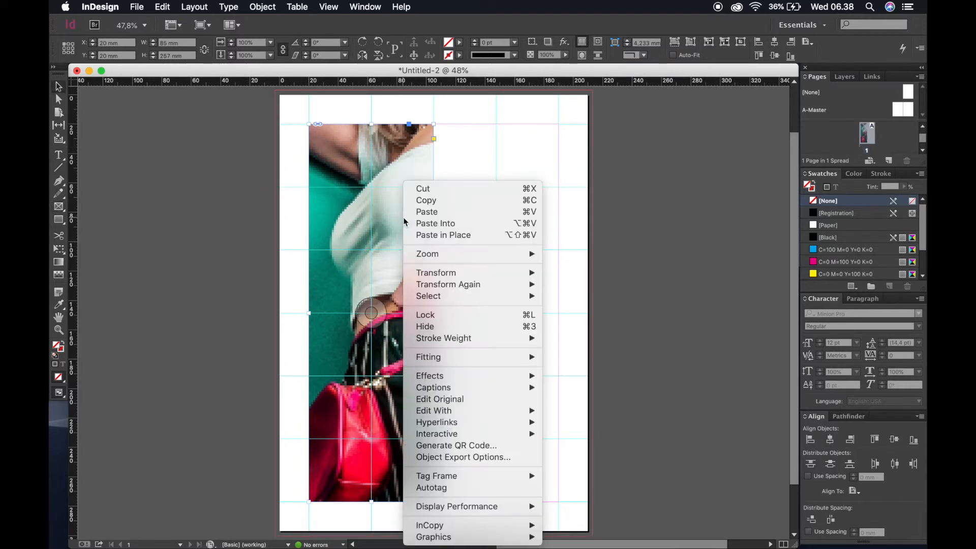
{"action": "mouse_move", "coordinate": [534, 363]}
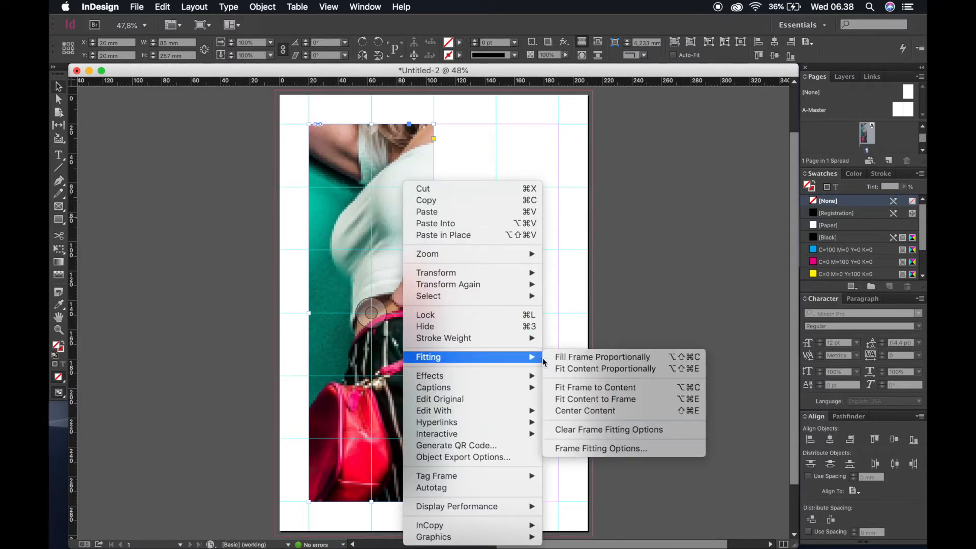
{"action": "left_click", "coordinate": [581, 358]}
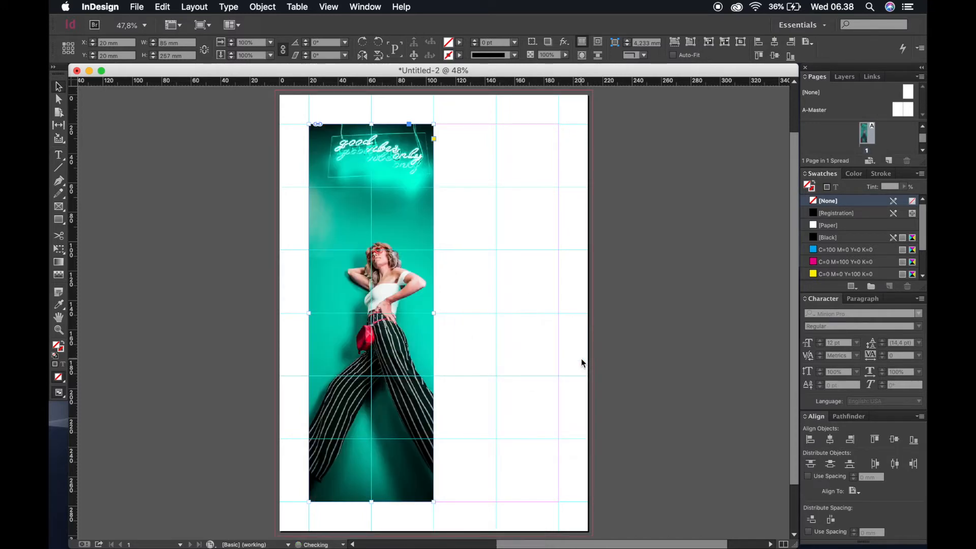
Fit the whole photo inside its frame with Fit Content Proportionally
{"action": "right_click", "coordinate": [401, 285]}
{"action": "mouse_move", "coordinate": [454, 357]}
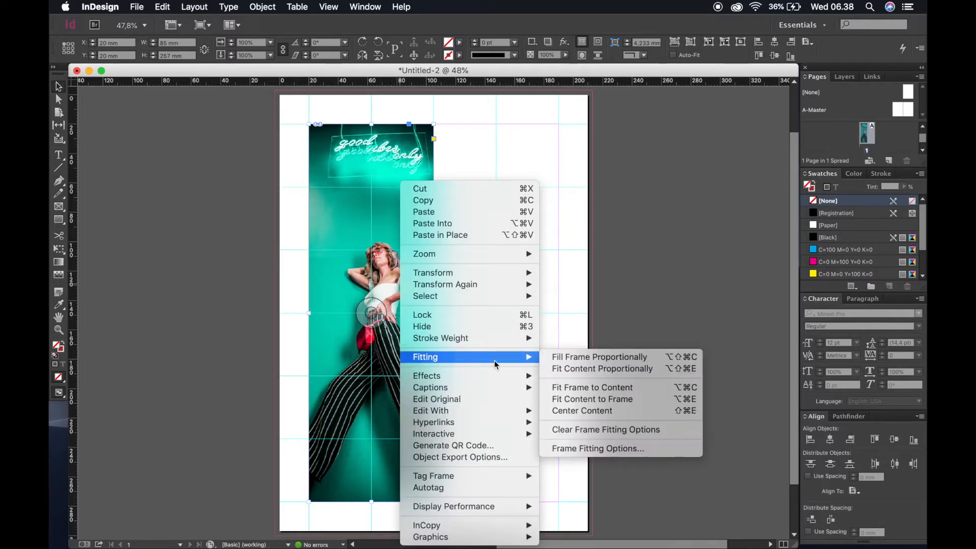
{"action": "left_click", "coordinate": [593, 369]}
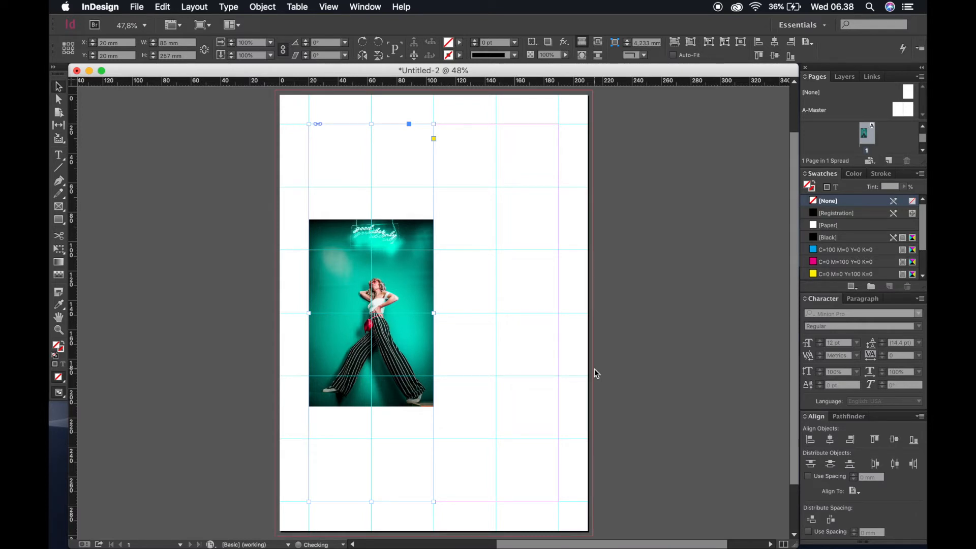
Try Fit Frame to Content on the photo's frame and undo it
{"action": "right_click", "coordinate": [412, 290]}
{"action": "mouse_move", "coordinate": [475, 356]}
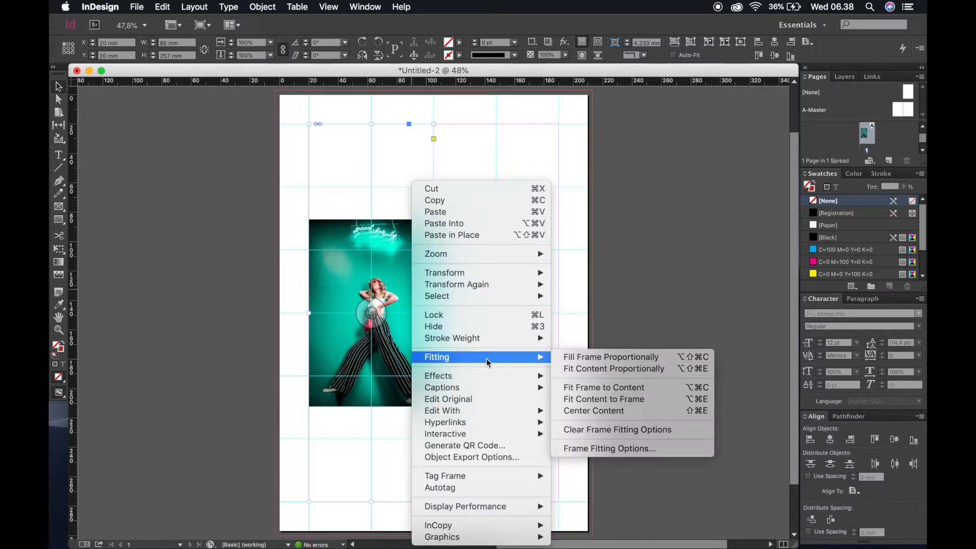
{"action": "left_click", "coordinate": [588, 388]}
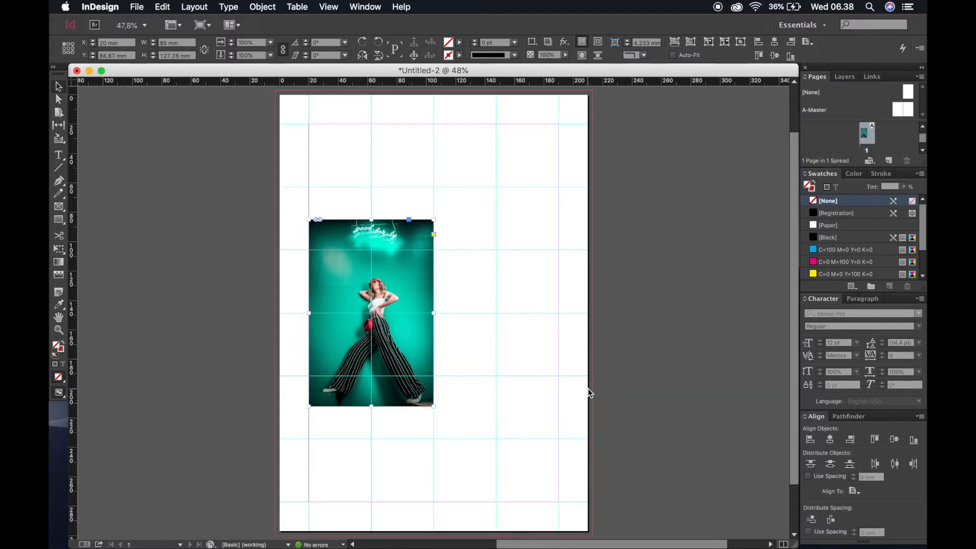
{"action": "key", "text": "super+z"}
Try stretching the photo with Fit Content to Frame and undo it
{"action": "right_click", "coordinate": [418, 287]}
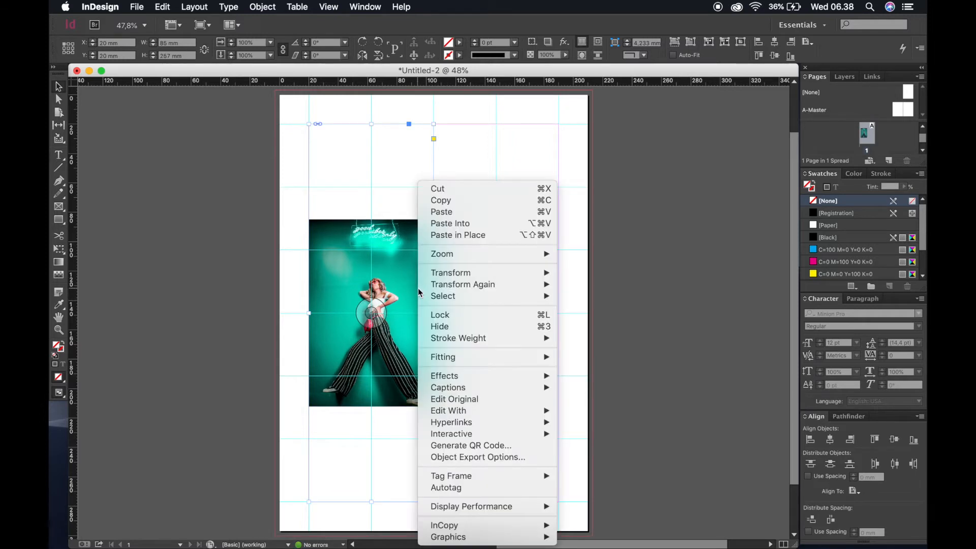
{"action": "mouse_move", "coordinate": [465, 362]}
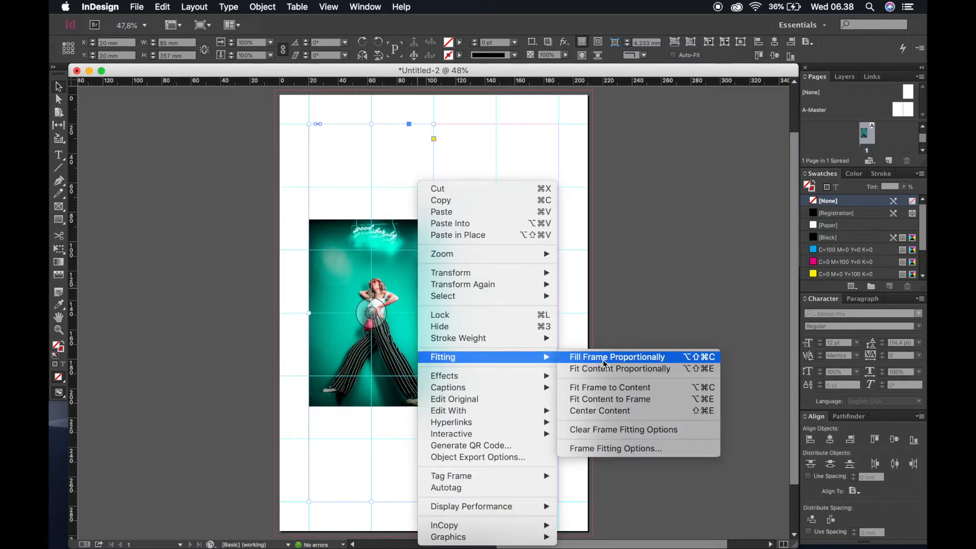
{"action": "left_click", "coordinate": [600, 400]}
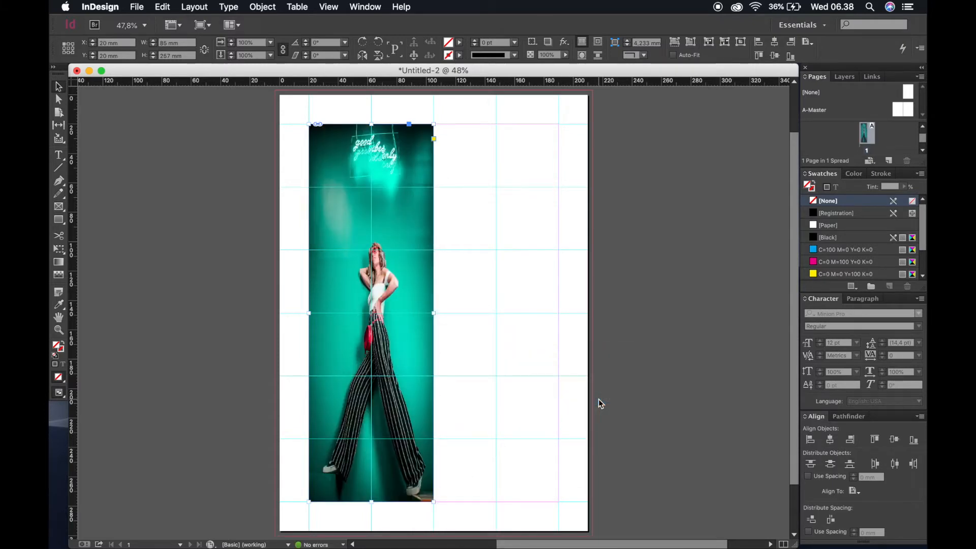
{"action": "key", "text": "super+z"}
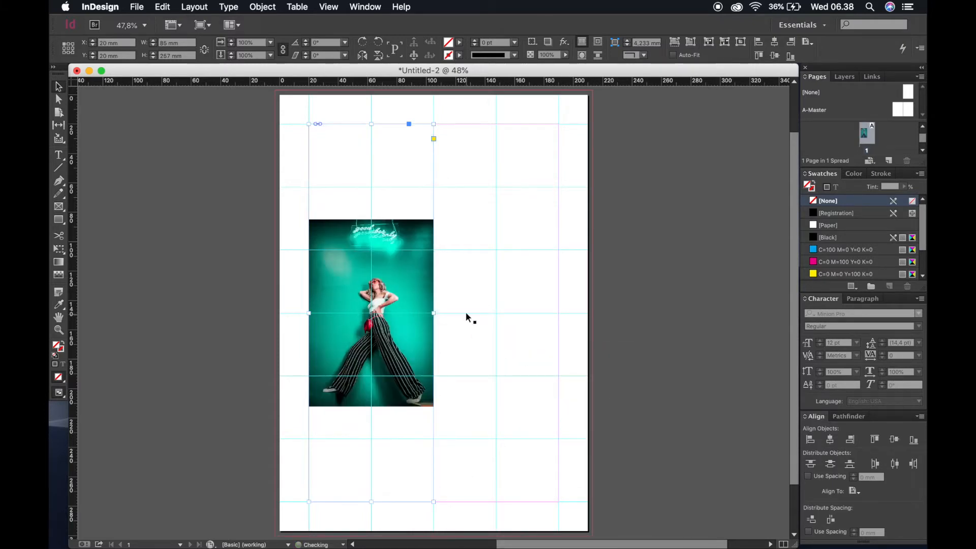
Fit the photo with Fill Frame Proportionally and shift it slightly within its frame to centre the woman
{"action": "right_click", "coordinate": [415, 273]}
{"action": "mouse_move", "coordinate": [481, 358]}
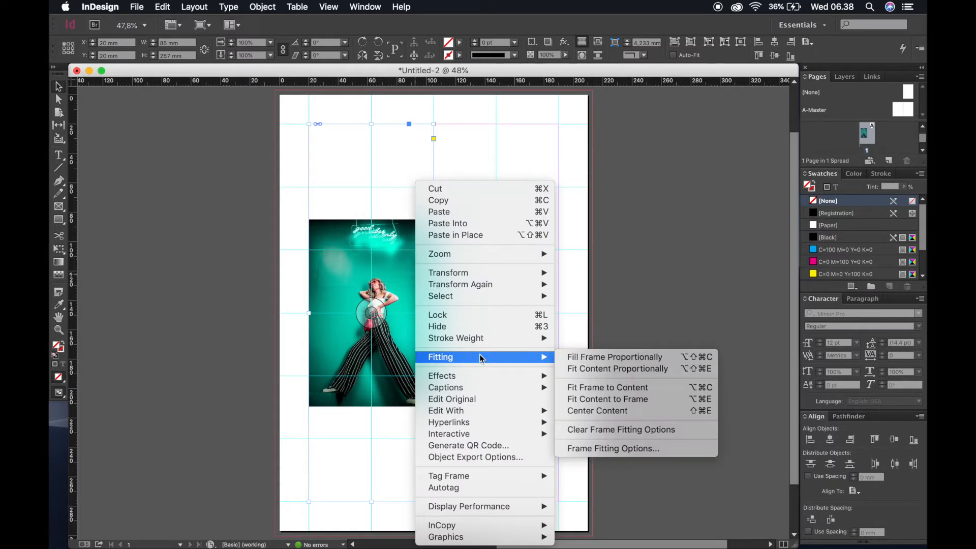
{"action": "left_click", "coordinate": [616, 359]}
{"action": "double_click", "coordinate": [424, 349]}
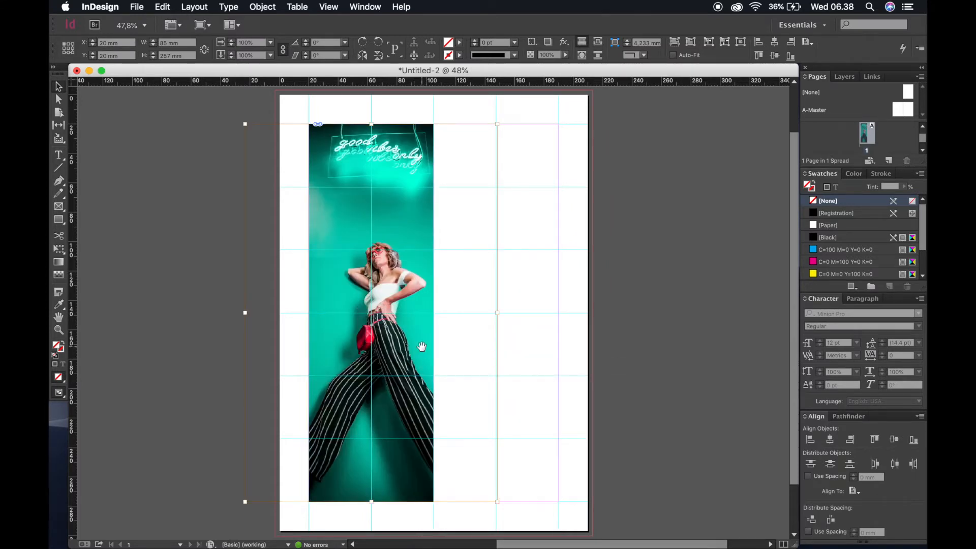
{"action": "left_click_drag", "start_coordinate": [424, 349], "coordinate": [422, 346]}
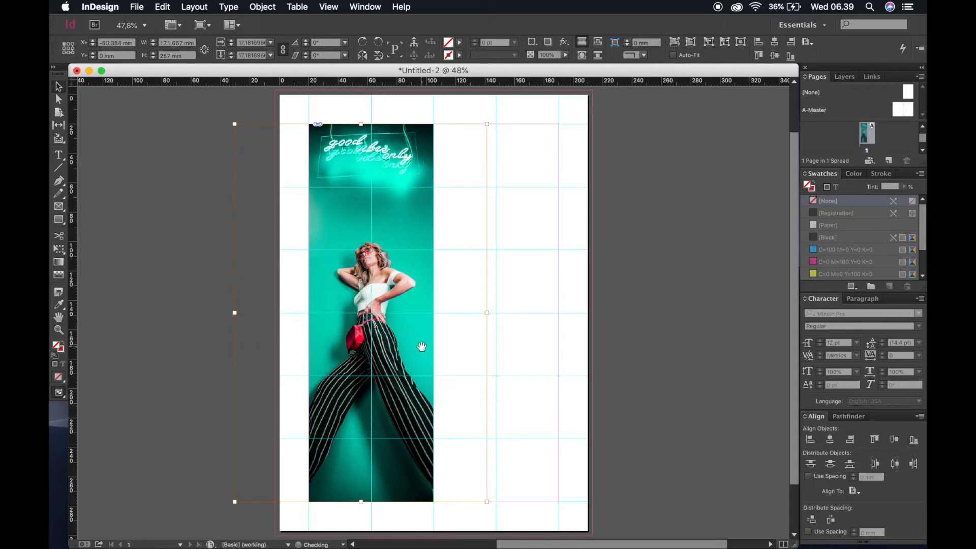
{"action": "left_click", "coordinate": [512, 349]}
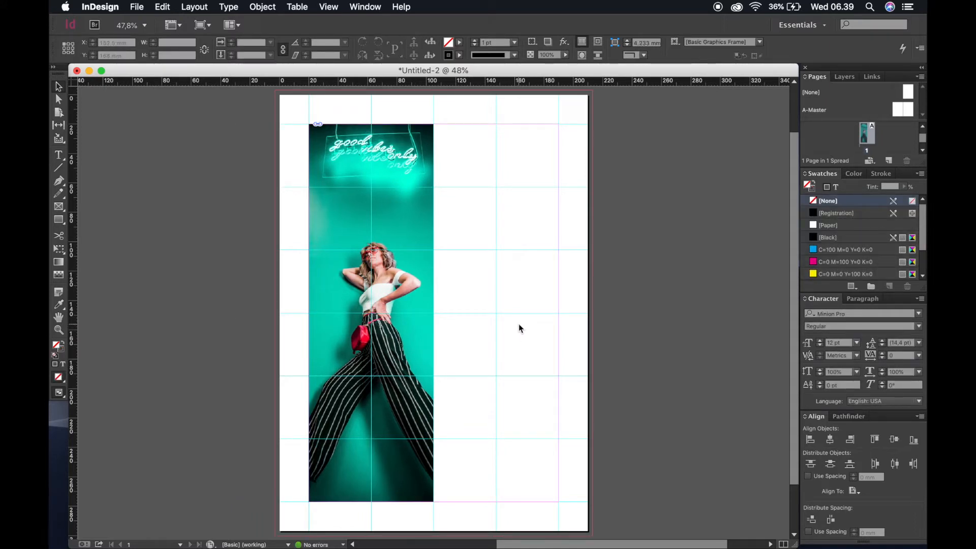
Draw a rectangle overlapping the photo and the empty half of the page, and set its size to 155 × 240 mm
{"action": "left_click", "coordinate": [58, 219]}
{"action": "left_click_drag", "start_coordinate": [318, 135], "coordinate": [545, 478]}
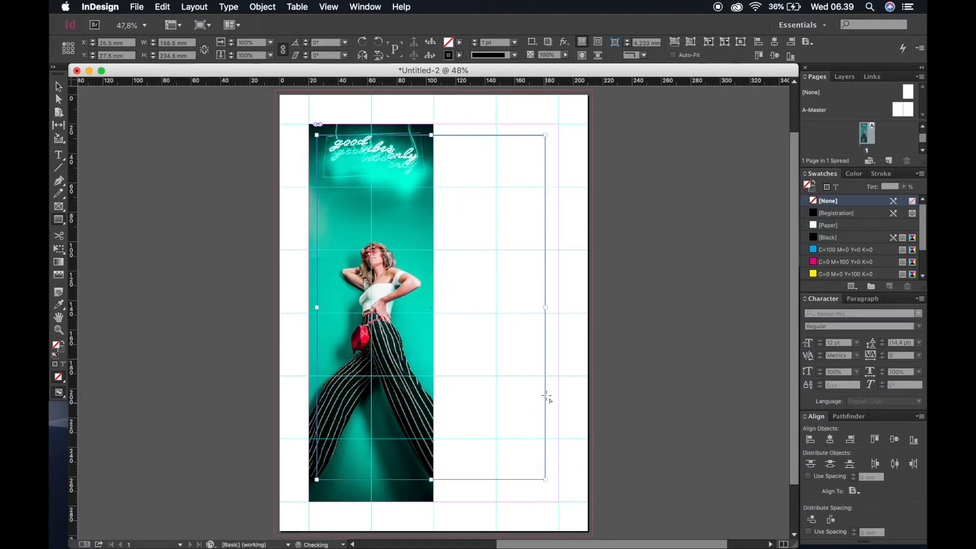
{"action": "left_click", "coordinate": [153, 45]}
{"action": "left_click", "coordinate": [152, 52], "text": "shift"}
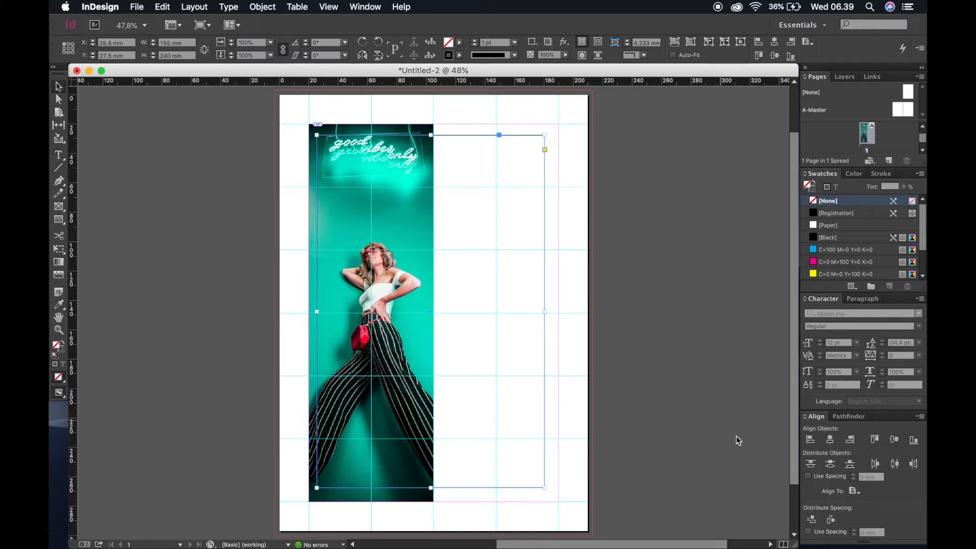
{"action": "left_click", "coordinate": [367, 8]}
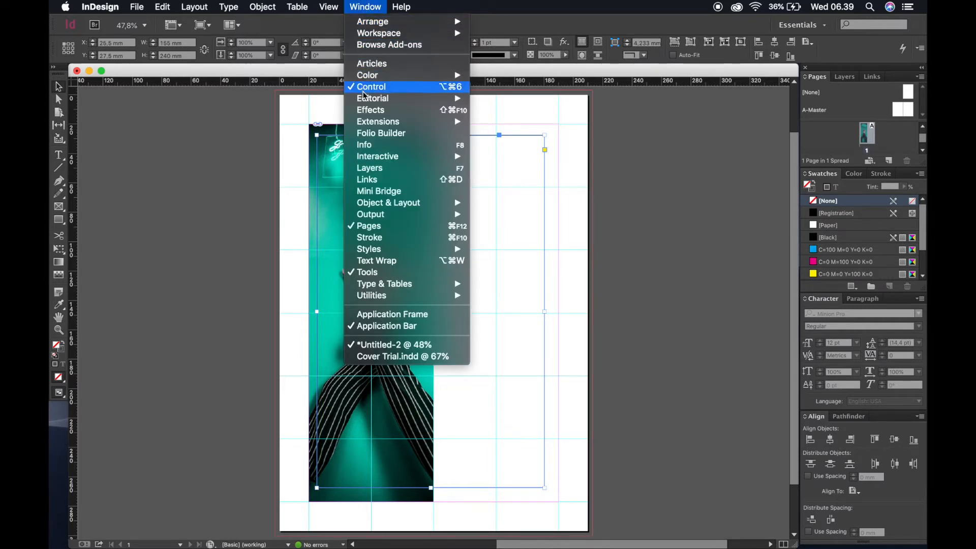
{"action": "mouse_move", "coordinate": [375, 207]}
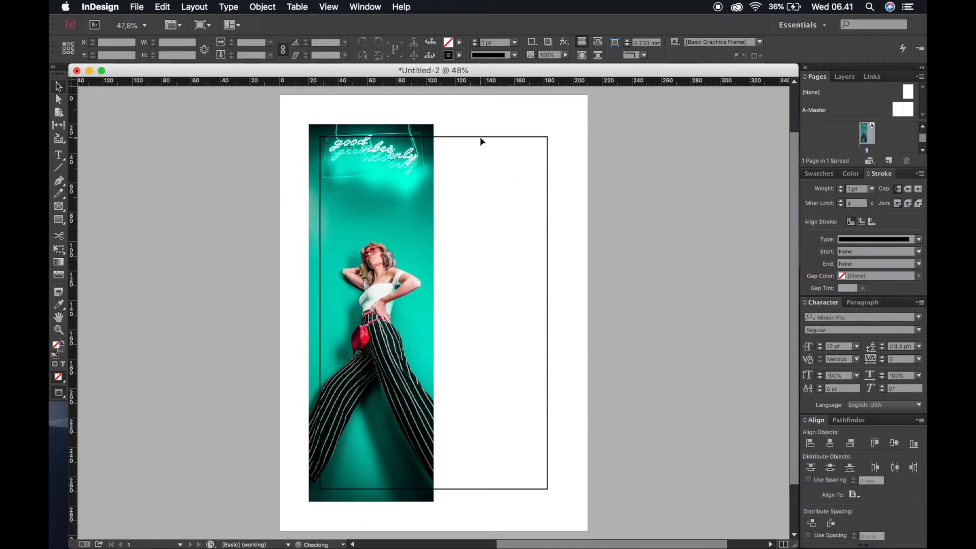
Send the rectangle outline to the back, behind the photo
{"action": "right_click", "coordinate": [481, 140]}
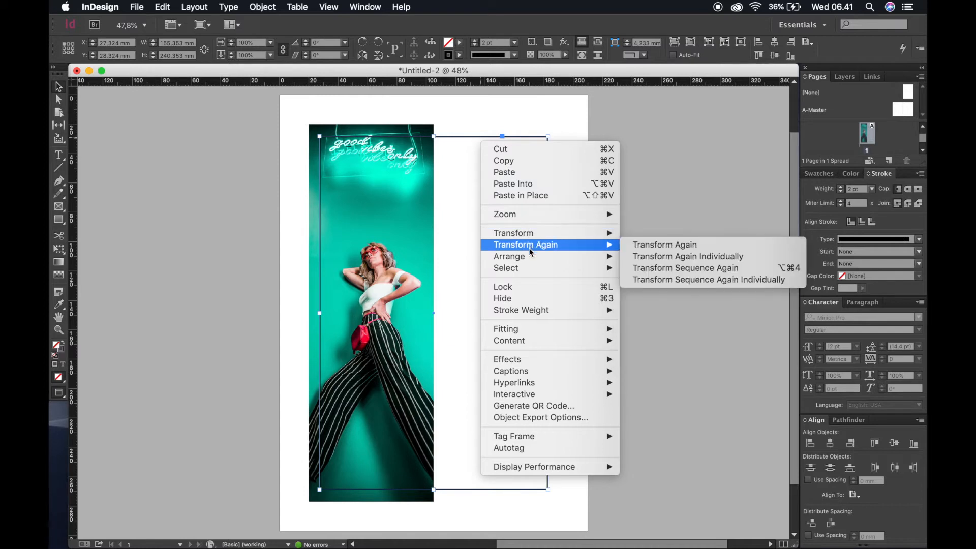
{"action": "mouse_move", "coordinate": [529, 258]}
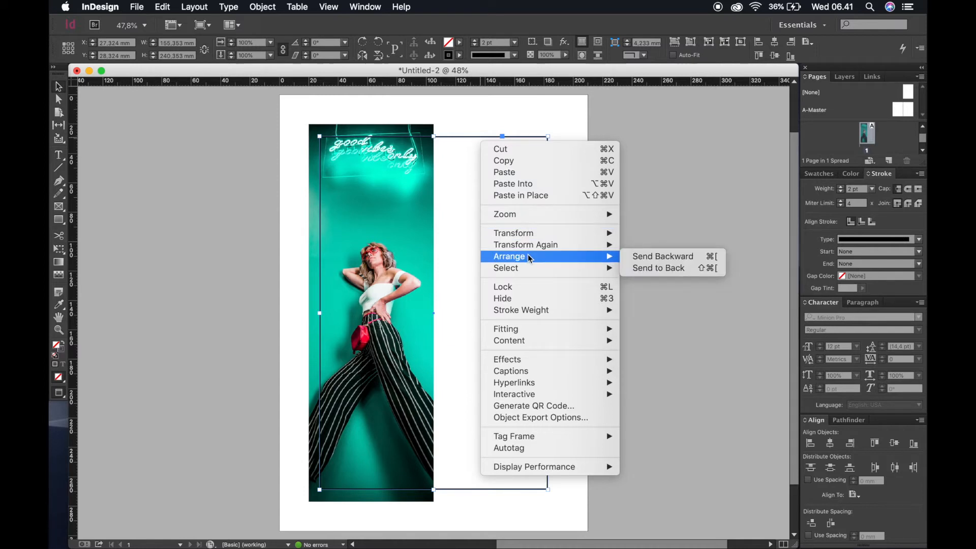
{"action": "left_click", "coordinate": [637, 268]}
{"action": "left_click", "coordinate": [565, 264]}
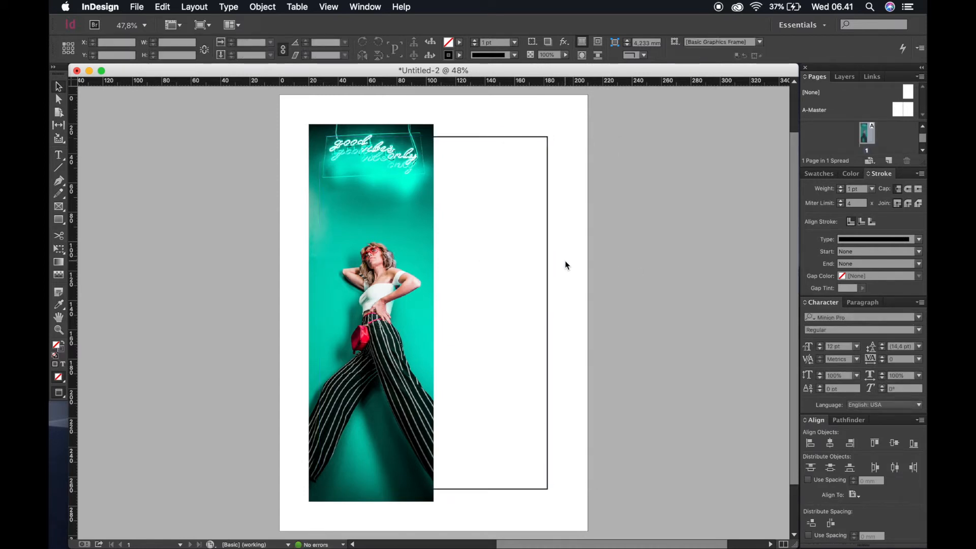
Copy the rectangle outline behind the photo and paste the duplicate in place on top of it
{"action": "left_click", "coordinate": [548, 245]}
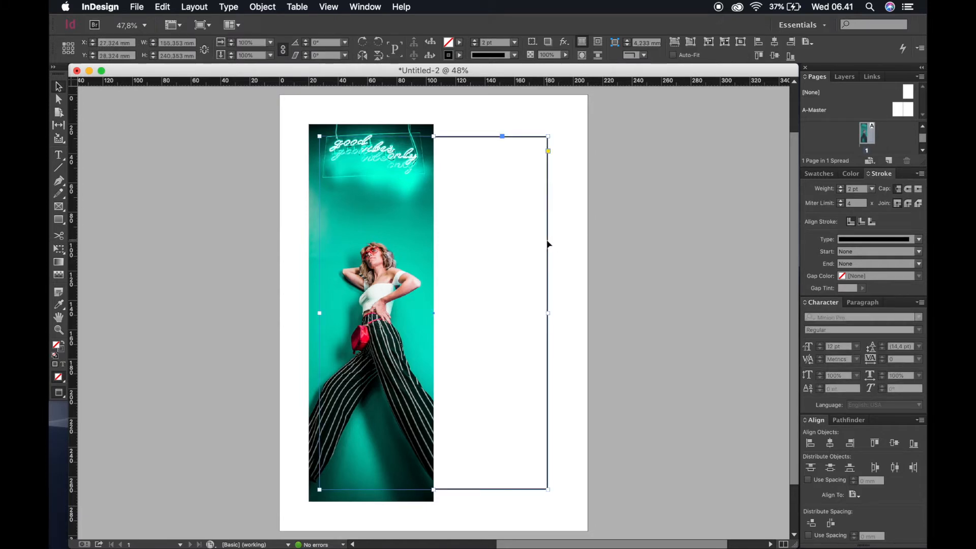
{"action": "right_click", "coordinate": [549, 245]}
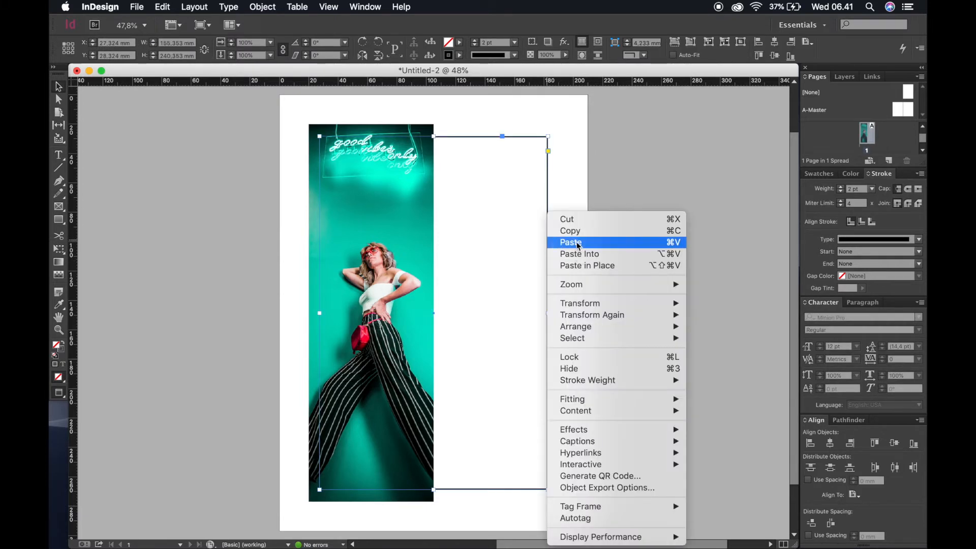
{"action": "left_click", "coordinate": [574, 231]}
{"action": "left_click", "coordinate": [567, 236]}
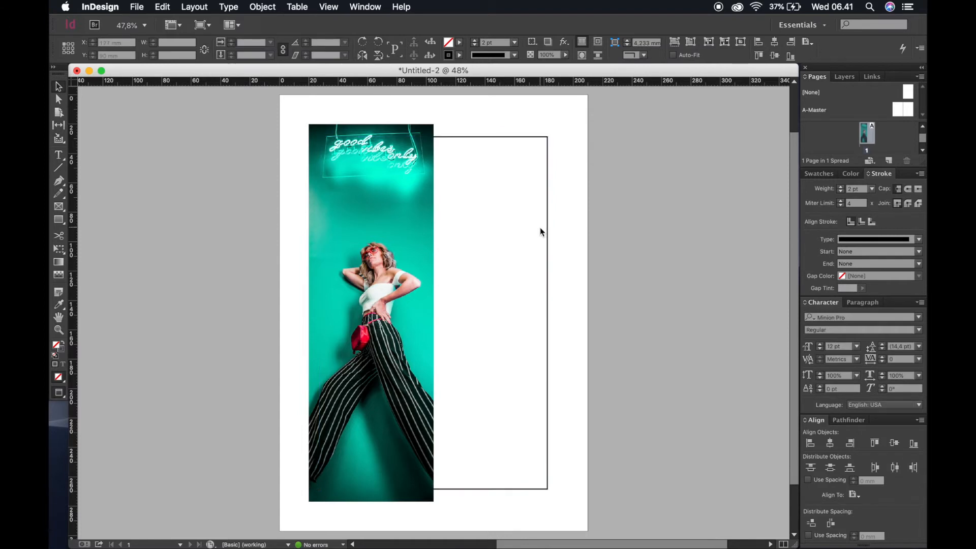
{"action": "left_click", "coordinate": [547, 231]}
{"action": "right_click", "coordinate": [548, 232]}
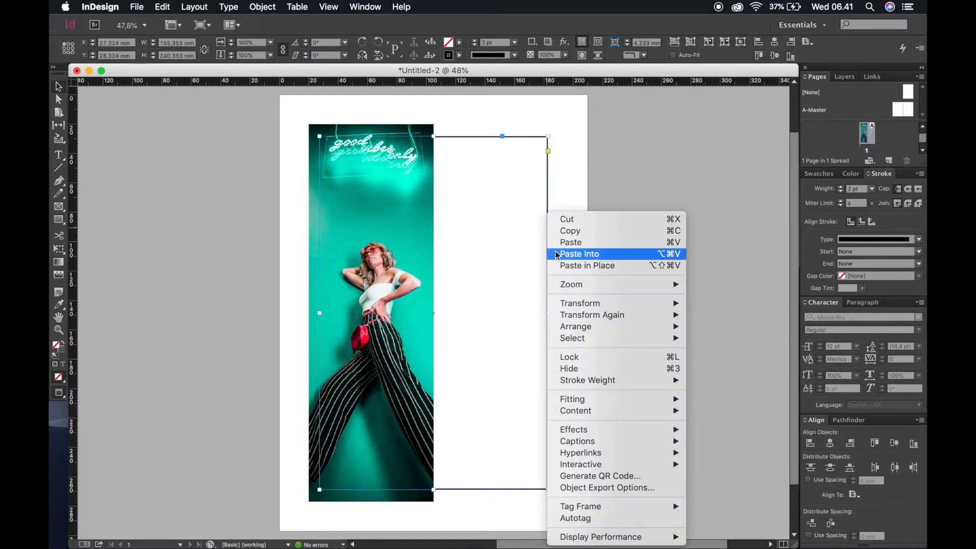
{"action": "left_click", "coordinate": [559, 266]}
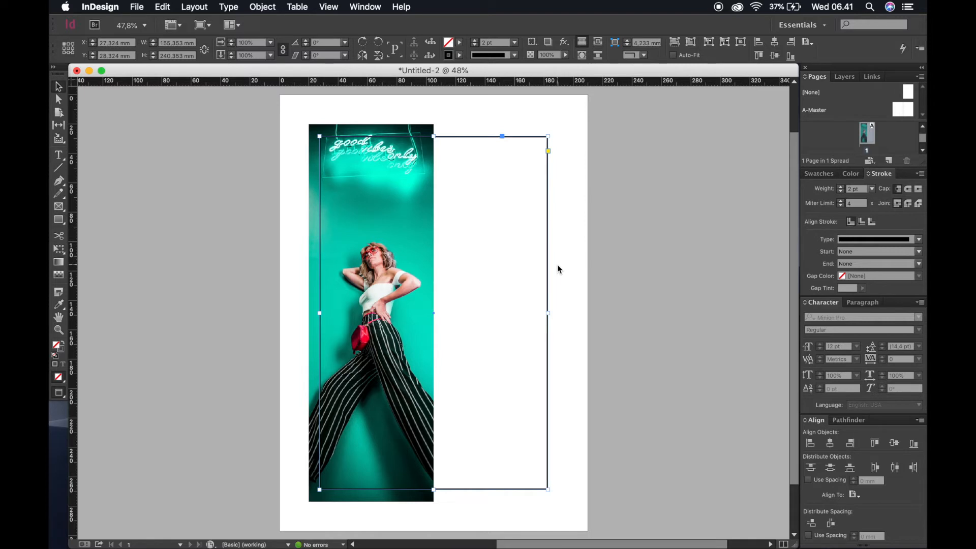
{"action": "left_click", "coordinate": [573, 227]}
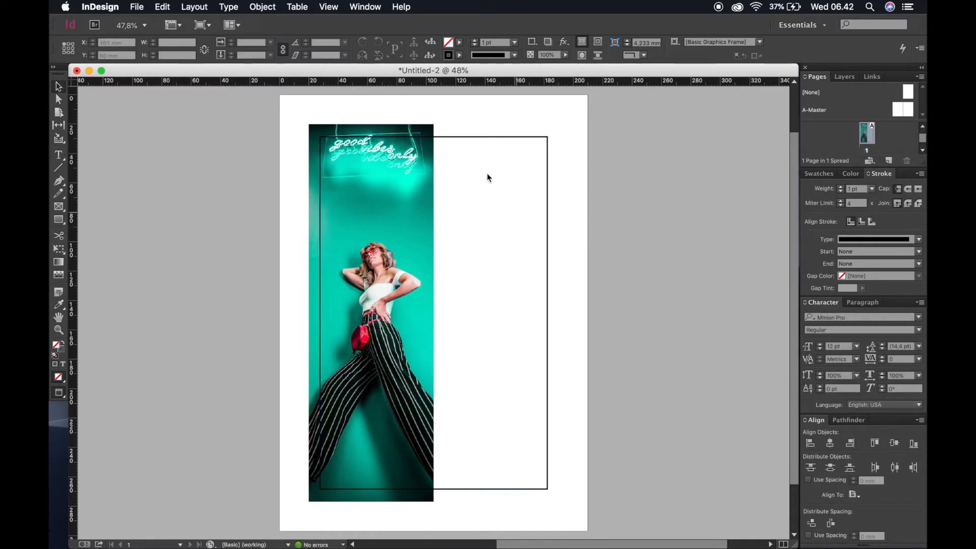
Add an anchor point with the Pen tool on the front rectangle's top edge where it meets the photo's right edge
{"action": "left_click", "coordinate": [421, 136]}
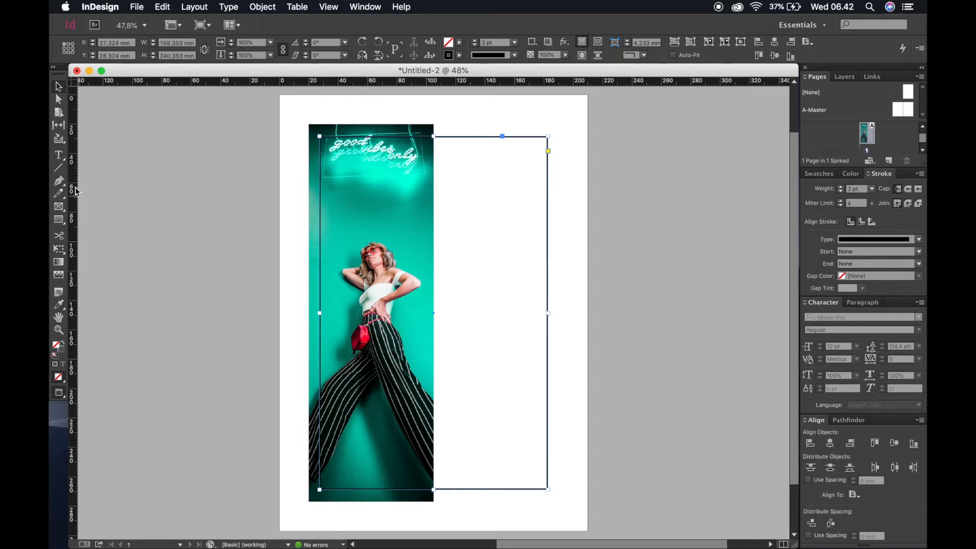
{"action": "left_click", "coordinate": [59, 184]}
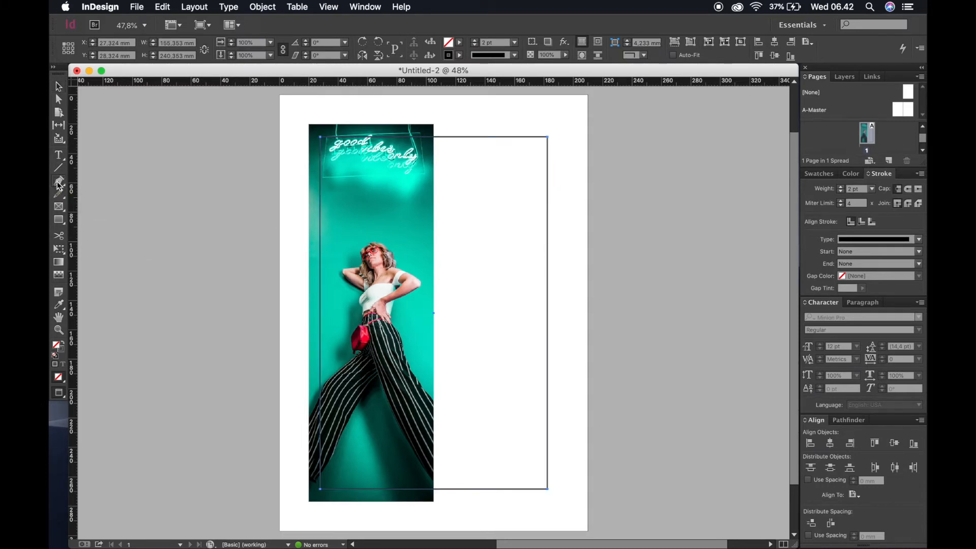
{"action": "left_click", "coordinate": [435, 138]}
{"action": "key", "text": "v"}
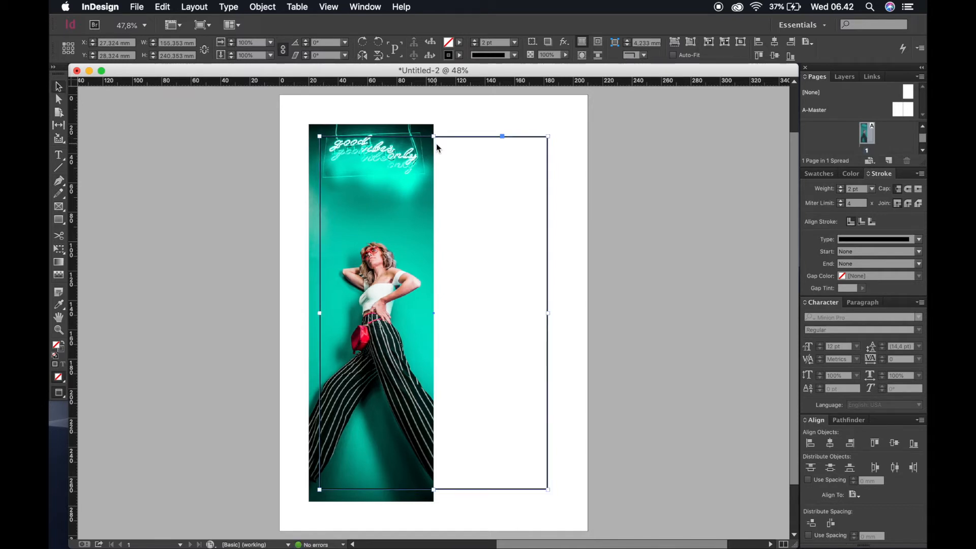
{"action": "key", "text": "z"}
{"action": "left_click_drag", "start_coordinate": [402, 111], "coordinate": [467, 196]}
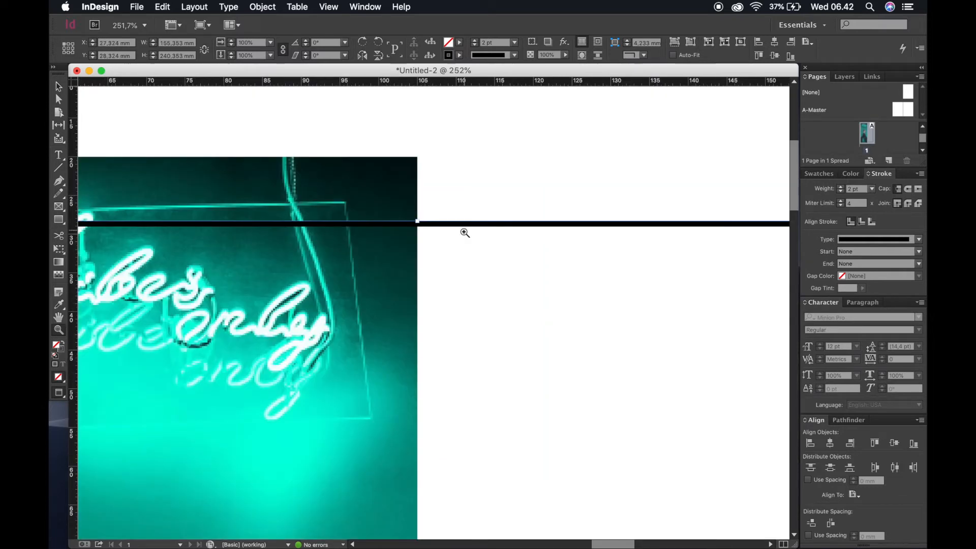
{"action": "key", "text": "a"}
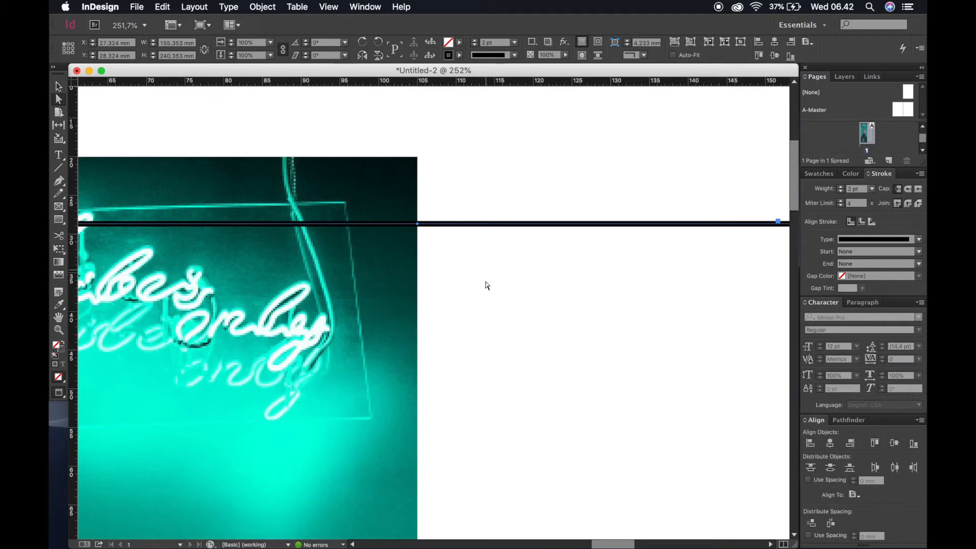
Add a matching anchor point on the front rectangle's bottom edge at the photo's right edge
{"action": "scroll", "coordinate": [497, 286], "scroll_direction": "down", "scroll_amount": 20}
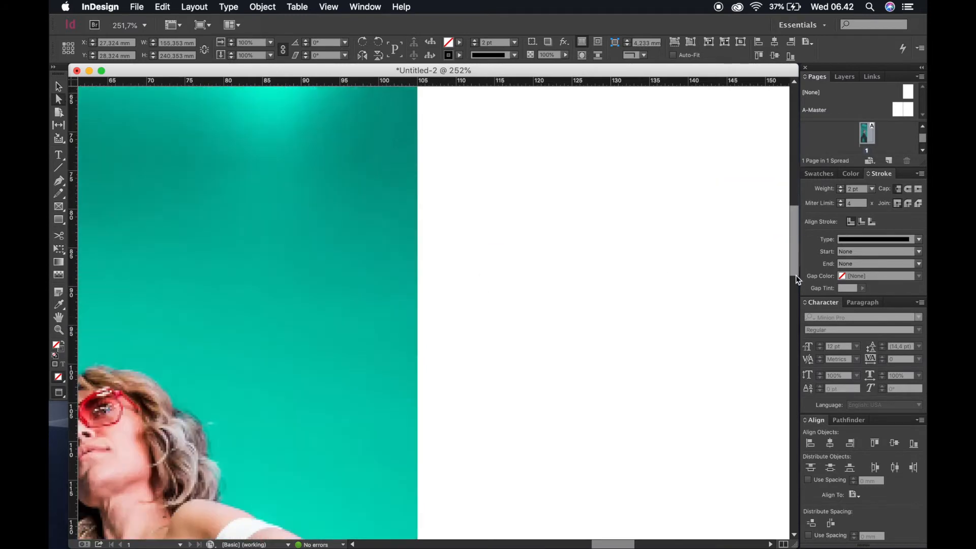
{"action": "key", "text": "p"}
{"action": "left_click", "coordinate": [417, 406]}
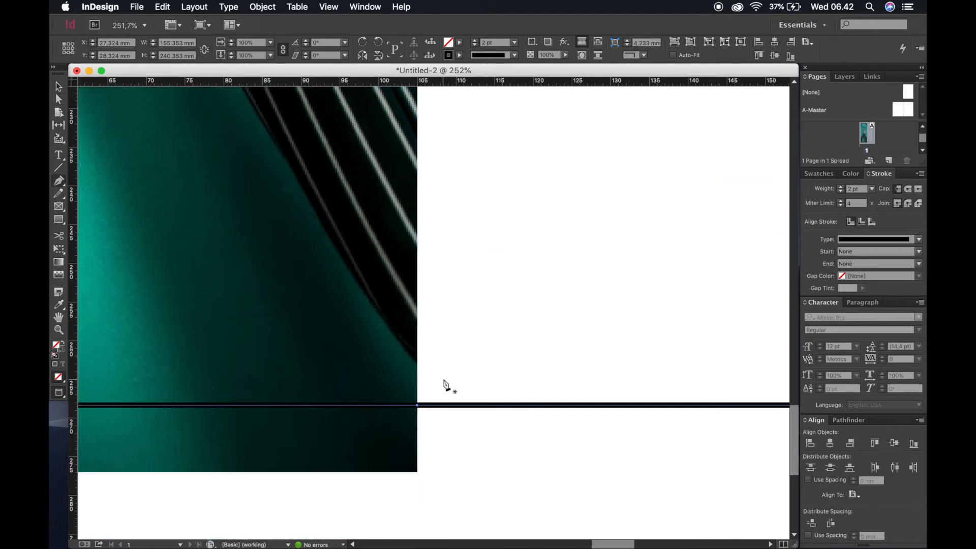
{"action": "key", "text": "super+0"}
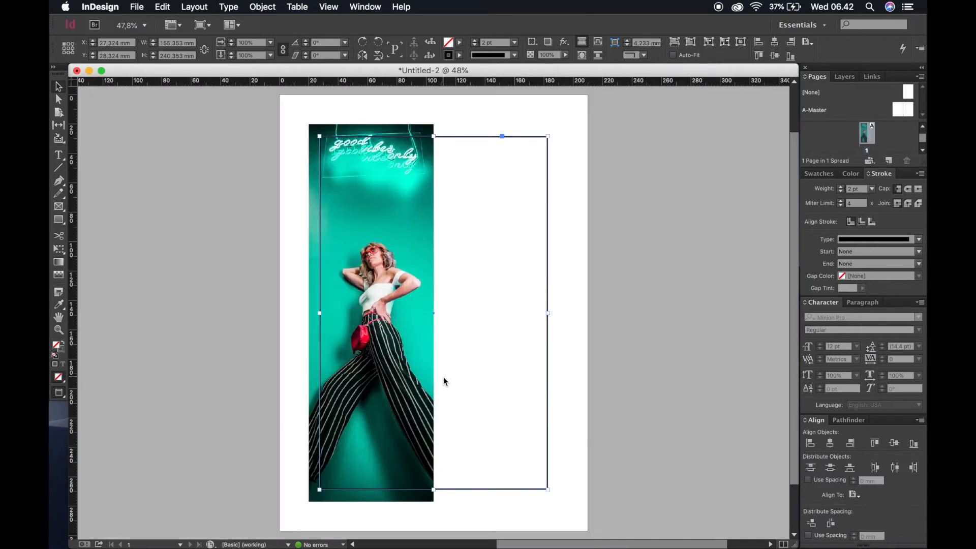
Delete the two right corner points of the front rectangle so that its outline covers only the photo
{"action": "key", "text": "a"}
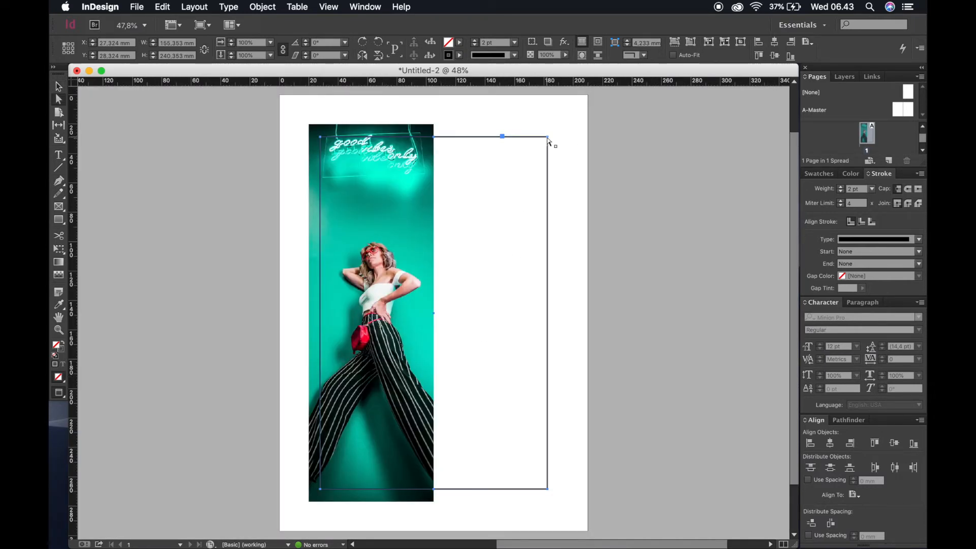
{"action": "left_click", "coordinate": [562, 144]}
{"action": "left_click", "coordinate": [547, 138]}
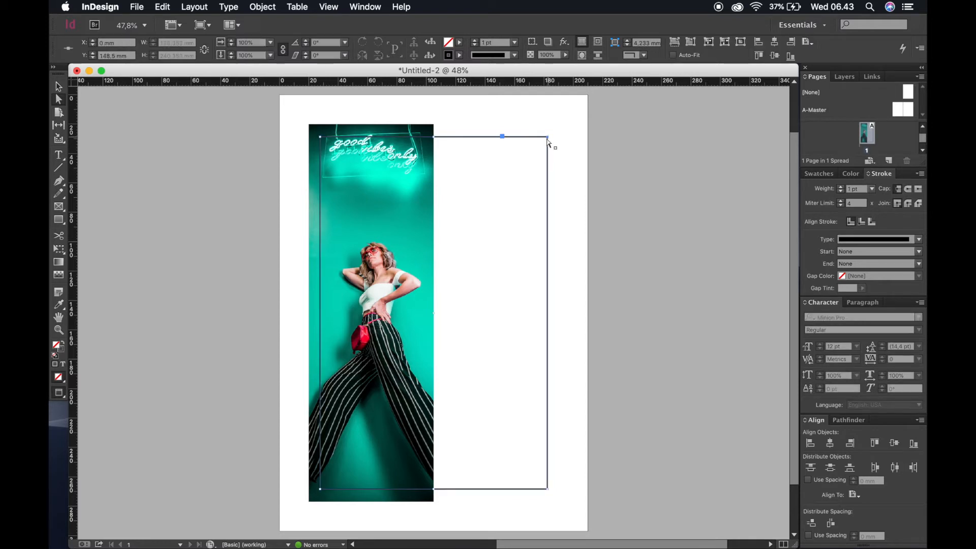
{"action": "left_click", "coordinate": [548, 491]}
{"action": "key", "text": "Delete"}
{"action": "key", "text": "v"}
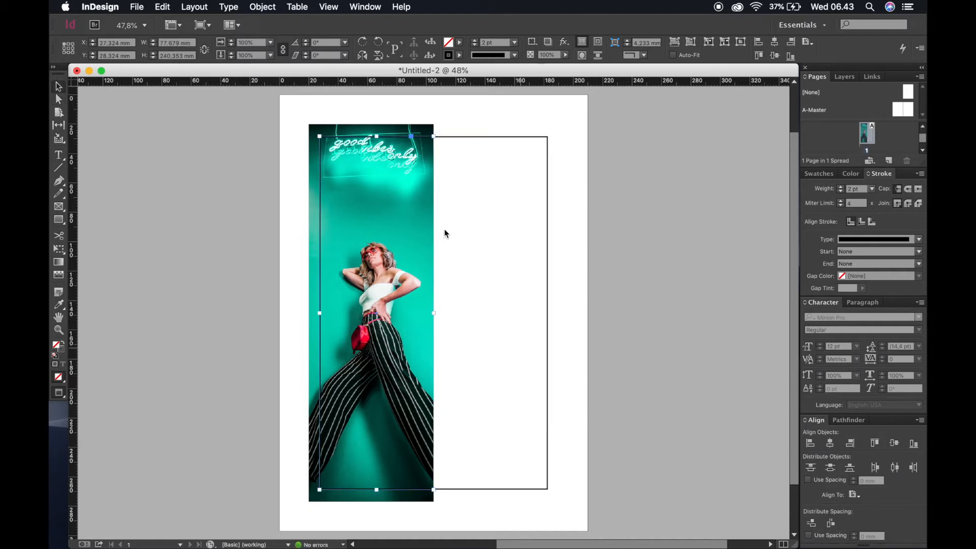
Change the stroke of the front rectangle outline over the photo to the white Paper swatch
{"action": "left_click", "coordinate": [852, 174]}
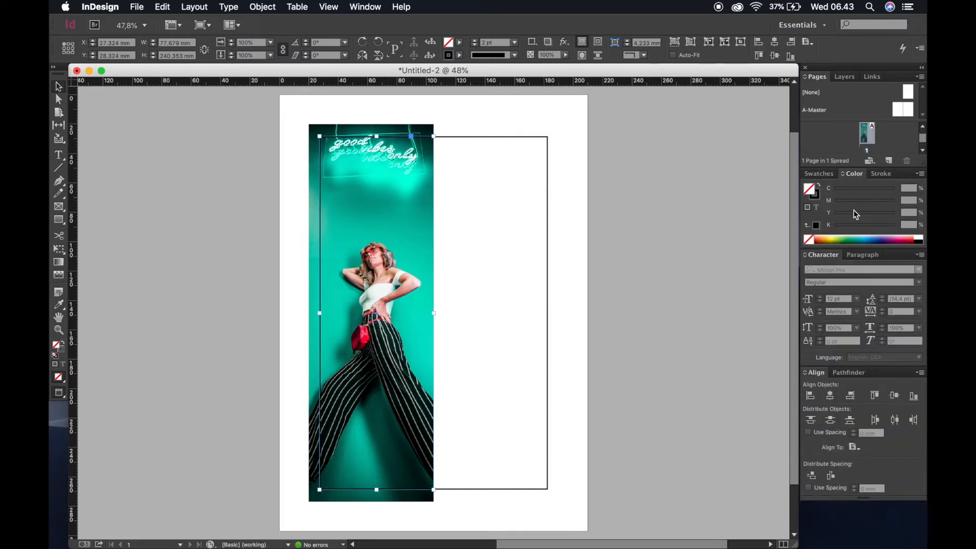
{"action": "left_click", "coordinate": [816, 196]}
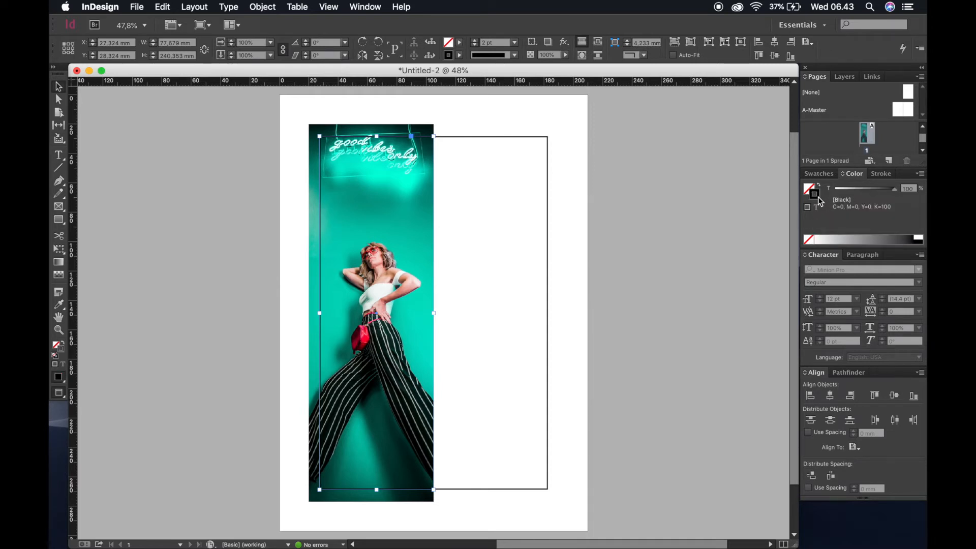
{"action": "left_click", "coordinate": [818, 174]}
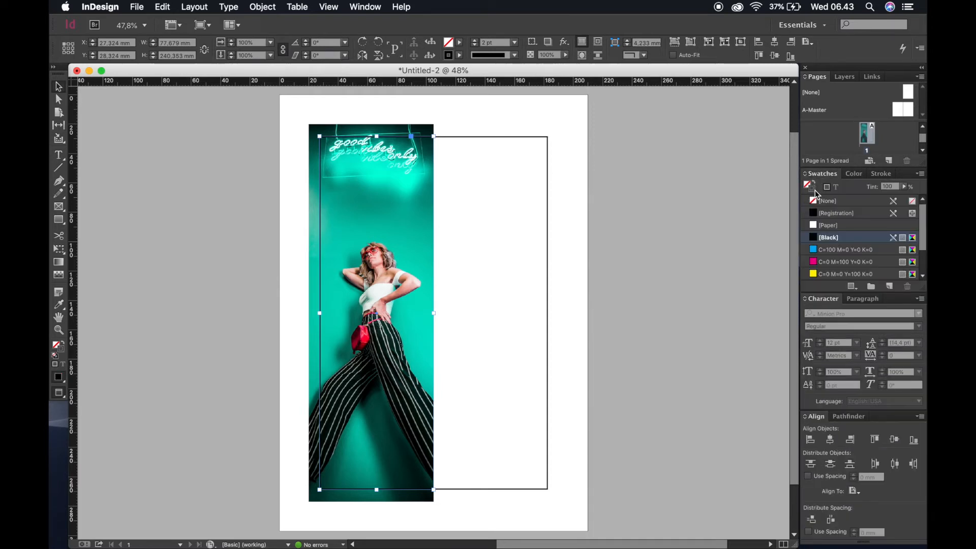
{"action": "left_click", "coordinate": [813, 225]}
{"action": "left_click", "coordinate": [570, 322]}
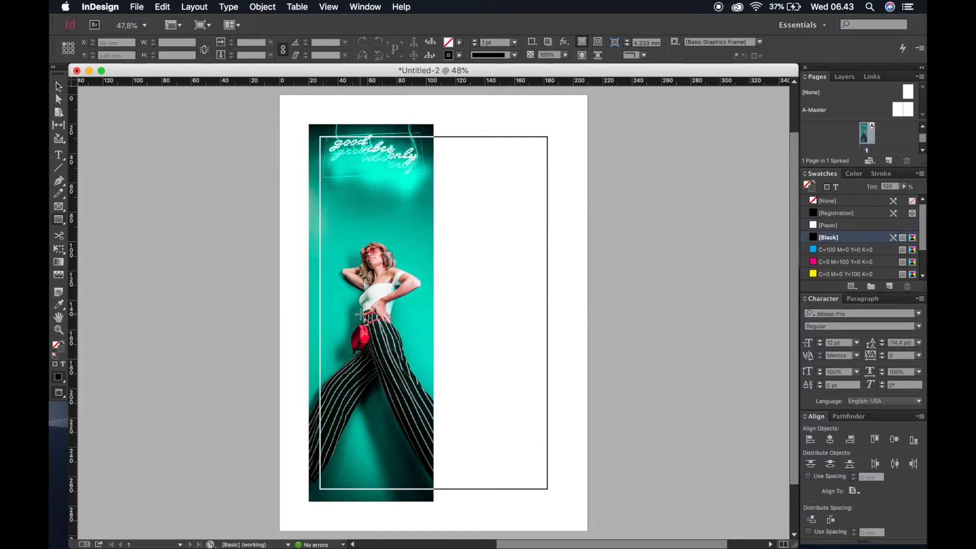
Draw a rectangle about 150.5 by 85.7 mm on the guide grid, from the photo's centre guide to the page's right bleed
{"action": "key", "text": "w"}
{"action": "left_click_drag", "start_coordinate": [371, 312], "coordinate": [592, 437]}
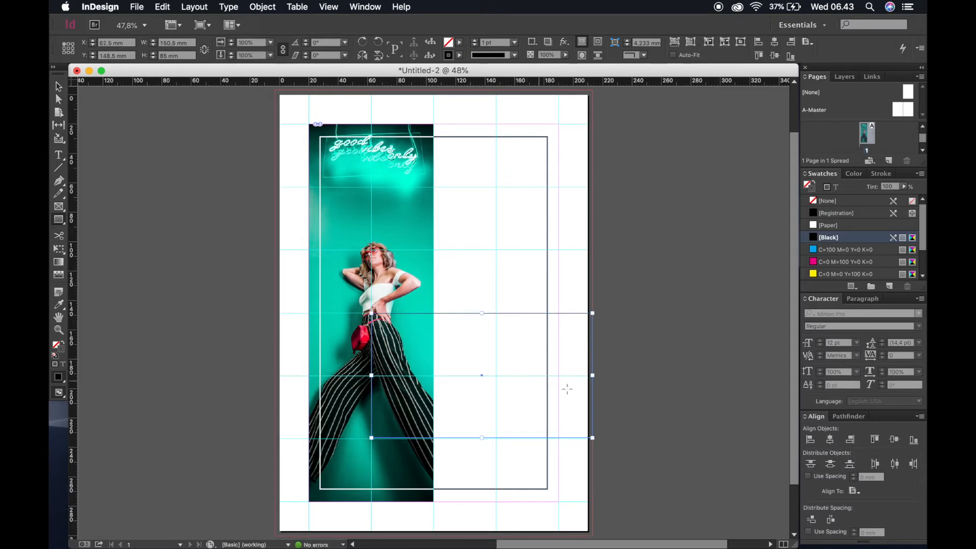
{"action": "left_click_drag", "start_coordinate": [482, 437], "coordinate": [482, 438]}
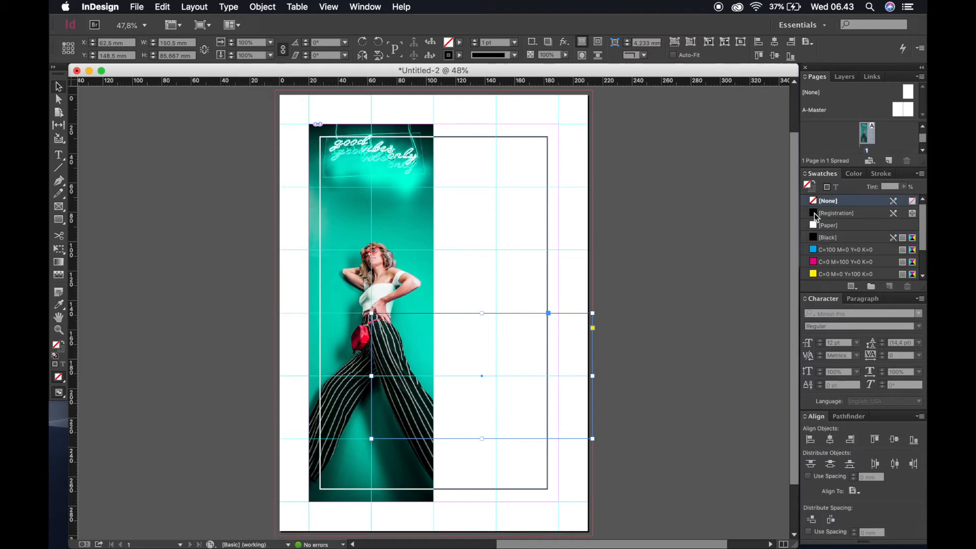
Fill the new rectangle over the photo's lower half with Black at a 10% tint
{"action": "left_click", "coordinate": [815, 239]}
{"action": "left_click", "coordinate": [880, 186]}
{"action": "type", "text": "10"}
{"action": "key", "text": "Return"}
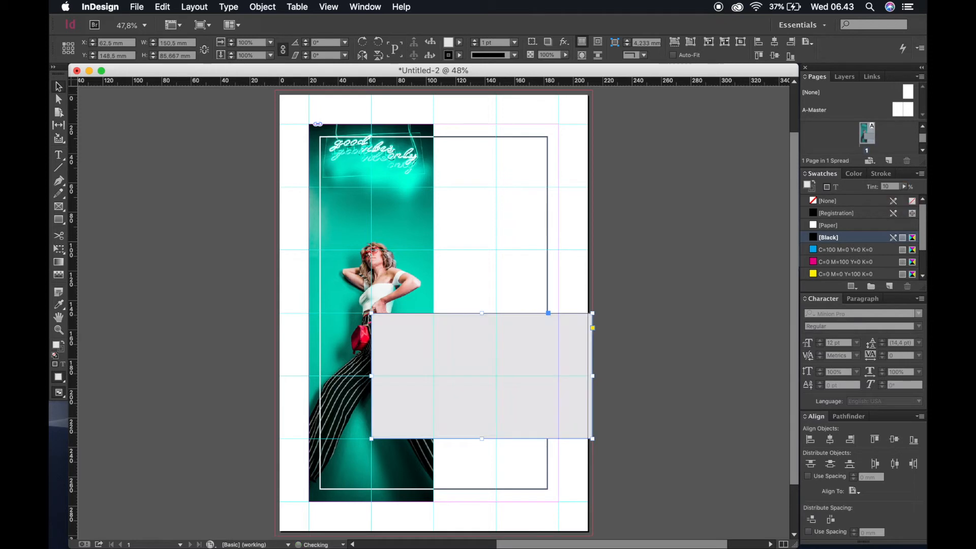
{"action": "left_click", "coordinate": [633, 339]}
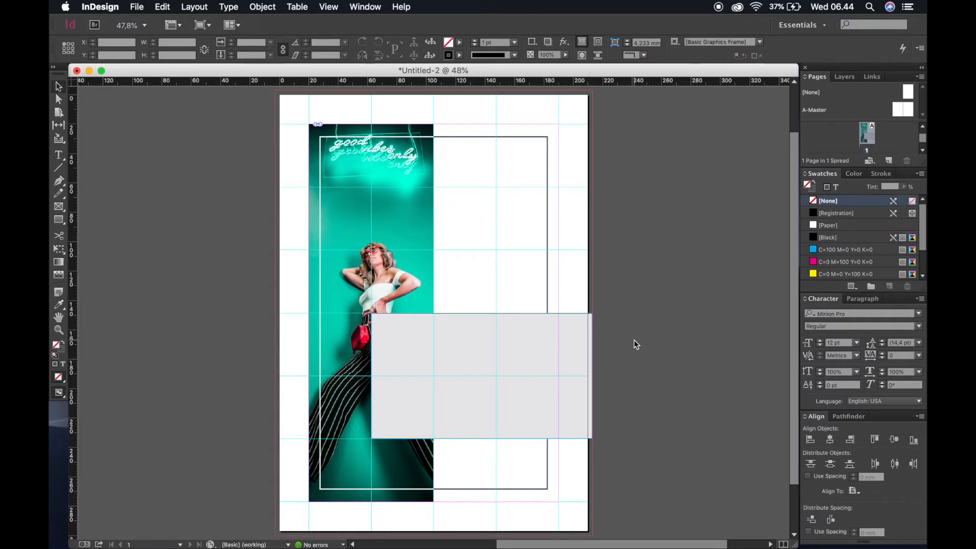
Remove the stroke from the light grey box in the preview without guides
{"action": "key", "text": "w"}
{"action": "left_click", "coordinate": [578, 347]}
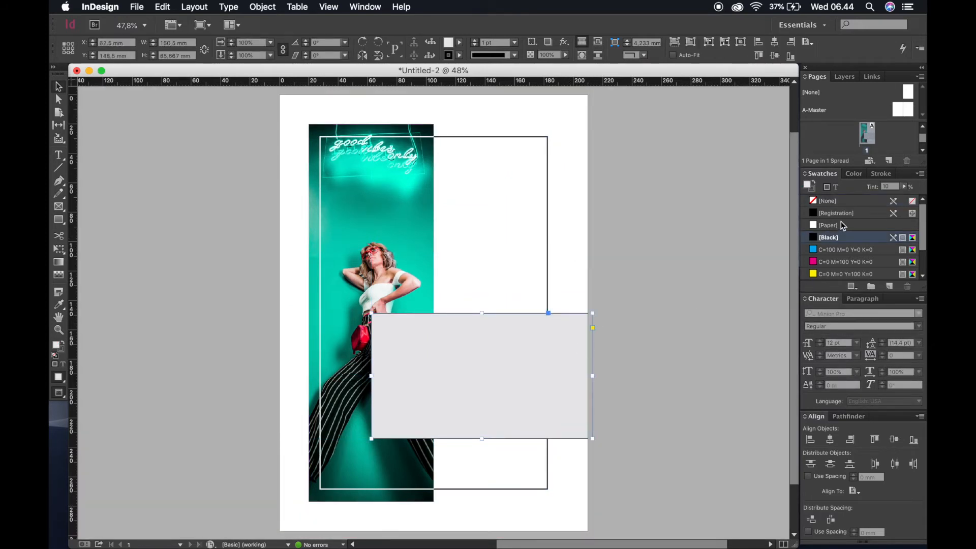
{"action": "left_click", "coordinate": [814, 203]}
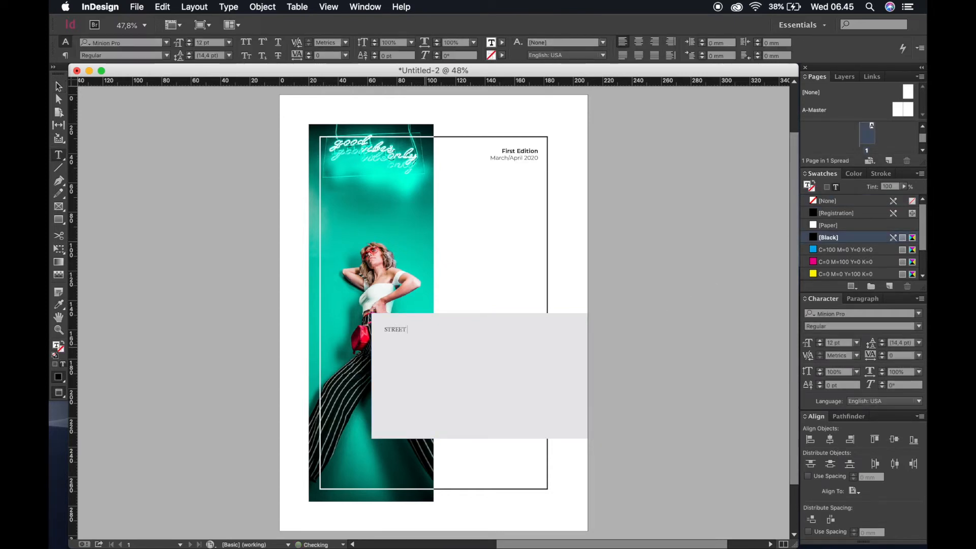
Finish the headline STREET FASHION LOOKBOOK on the grey box and set its font to Montserrat
{"action": "type", "text": "I"}
{"action": "key", "text": "Escape"}
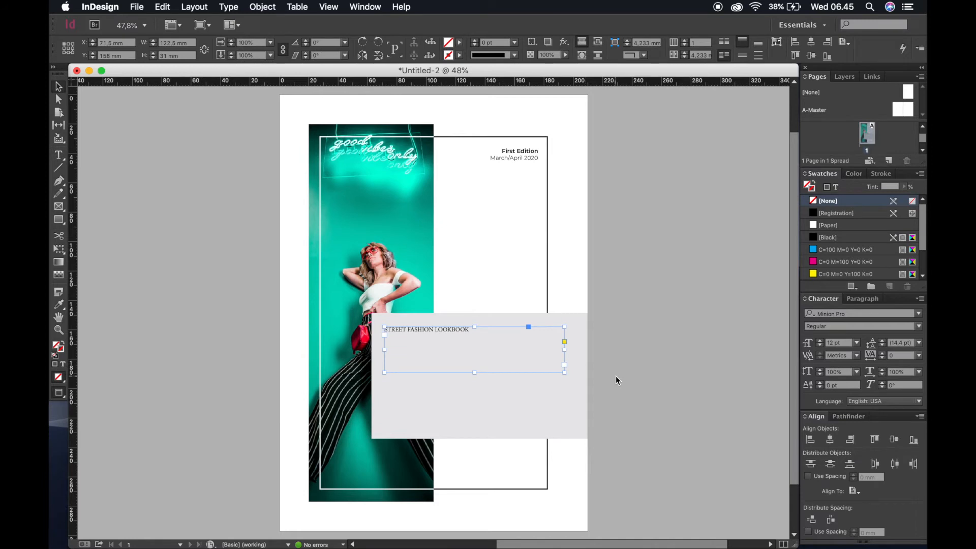
{"action": "key", "text": "w"}
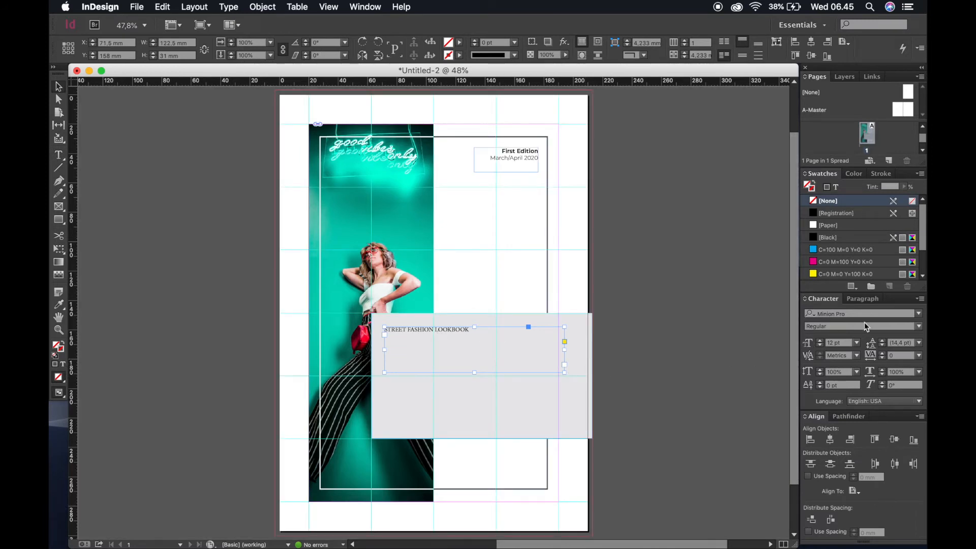
{"action": "left_click", "coordinate": [849, 314]}
{"action": "type", "text": "Mont"}
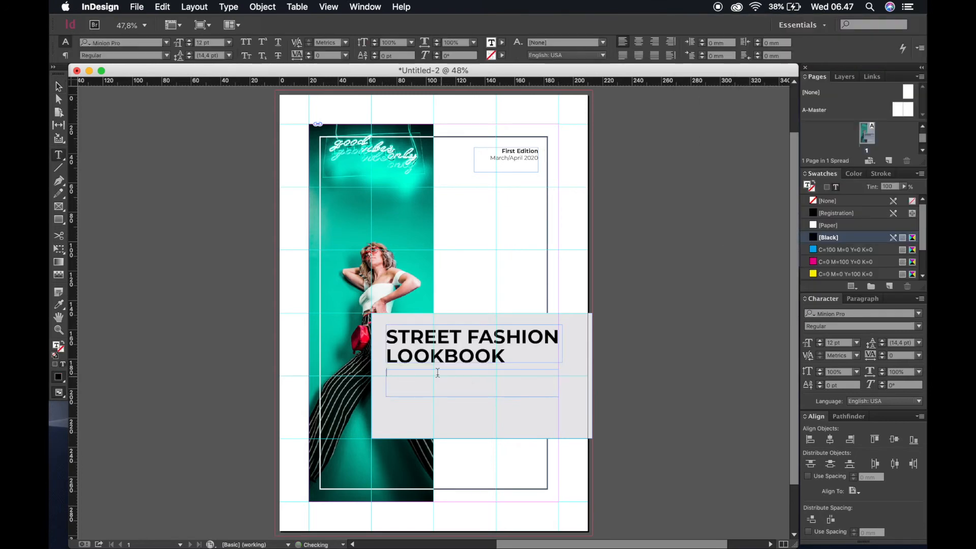
Fill the frame below the headline with placeholder text and delete its second paragraph
{"action": "left_click", "coordinate": [228, 7]}
{"action": "left_click", "coordinate": [269, 366]}
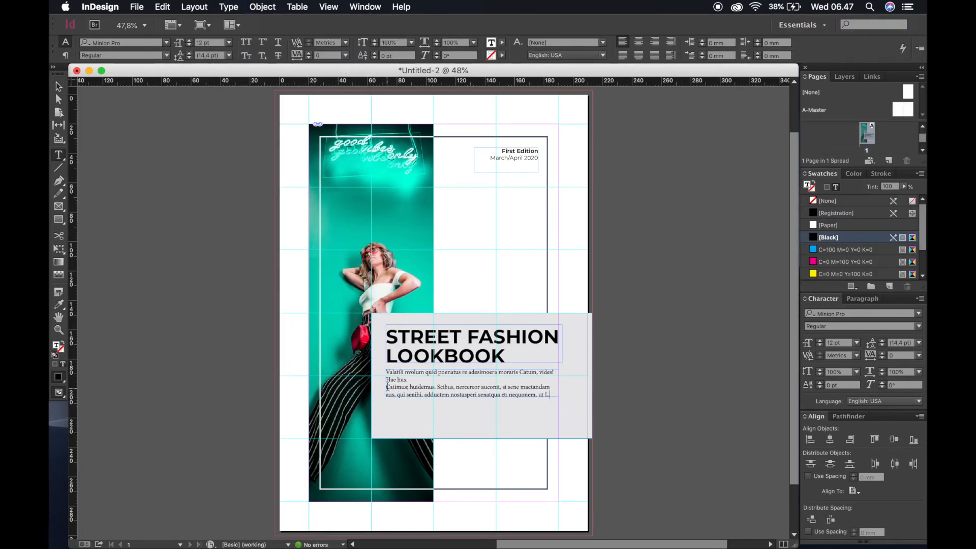
{"action": "left_click_drag", "start_coordinate": [387, 387], "coordinate": [552, 395]}
{"action": "key", "text": "BackSpace"}
Format the subtitle text in Montserrat Bold at 14 pt and turn off its hyphenation
{"action": "key", "text": "super+a"}
{"action": "left_click", "coordinate": [834, 314]}
{"action": "type", "text": "MONT"}
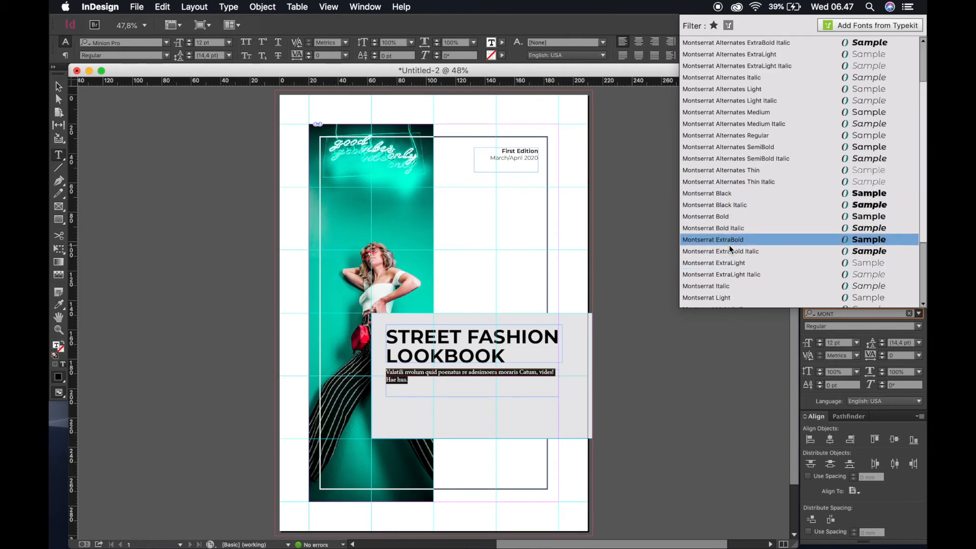
{"action": "left_click", "coordinate": [728, 223]}
{"action": "left_click", "coordinate": [821, 341]}
{"action": "left_click", "coordinate": [821, 340]}
{"action": "left_click", "coordinate": [821, 340]}
{"action": "left_click", "coordinate": [862, 299]}
{"action": "left_click", "coordinate": [809, 388]}
{"action": "left_click", "coordinate": [820, 298]}
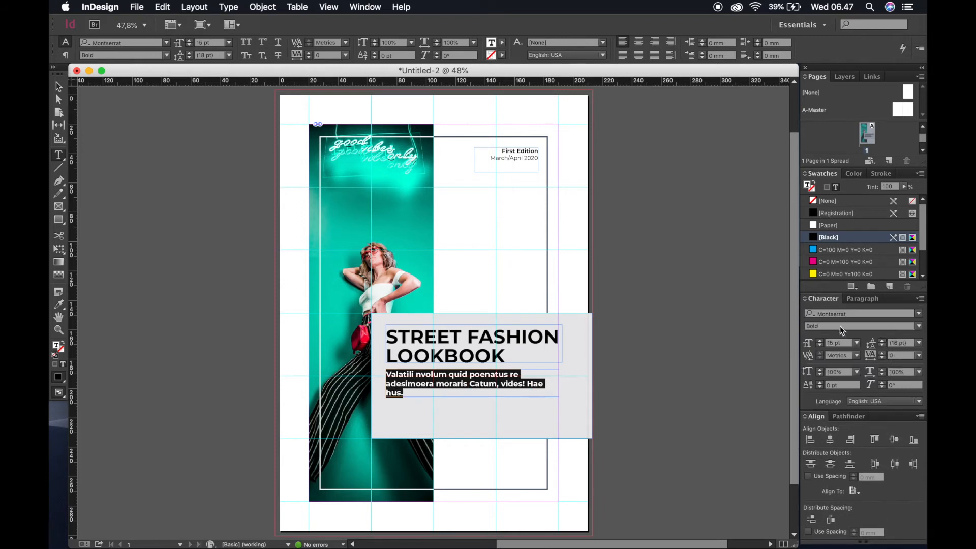
{"action": "left_click", "coordinate": [819, 345]}
Fit the subtitle's text frame to the height of its text
{"action": "left_click", "coordinate": [59, 86]}
{"action": "double_click", "coordinate": [472, 396]}
{"action": "left_click", "coordinate": [610, 373]}
Add a body text frame about 117.5 by 20 mm below the subtitle and fill it with placeholder text
{"action": "key", "text": "t"}
{"action": "left_click_drag", "start_coordinate": [386, 393], "coordinate": [558, 423]}
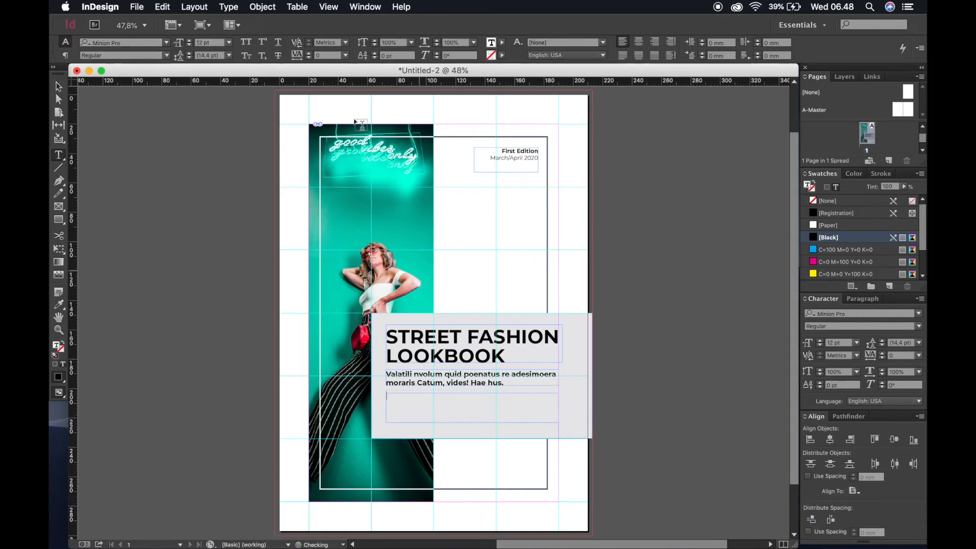
{"action": "left_click", "coordinate": [231, 7]}
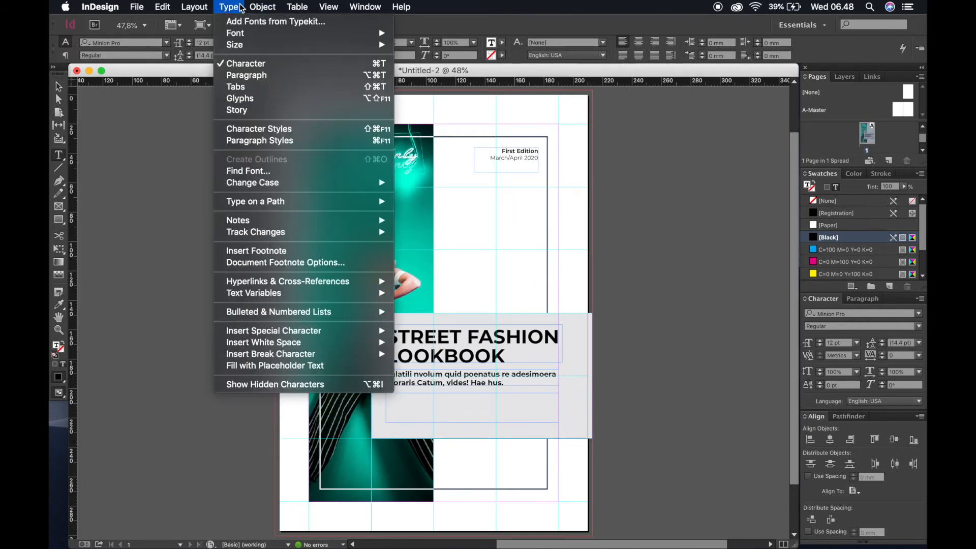
{"action": "left_click", "coordinate": [275, 365]}
Lengthen the body text frame downward and delete the trailing sentence that starts with "Ala potimmo"
{"action": "left_click", "coordinate": [58, 87]}
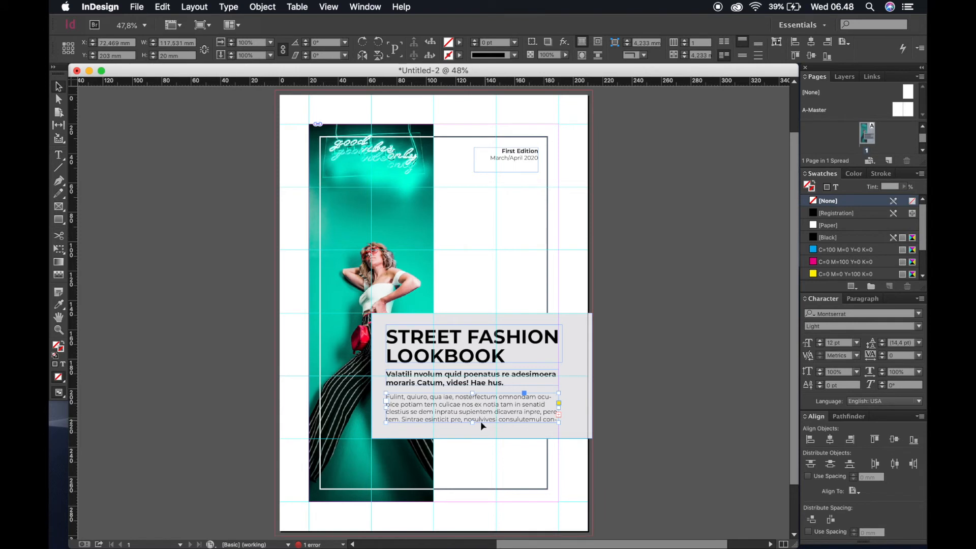
{"action": "left_click_drag", "start_coordinate": [471, 423], "coordinate": [471, 445]}
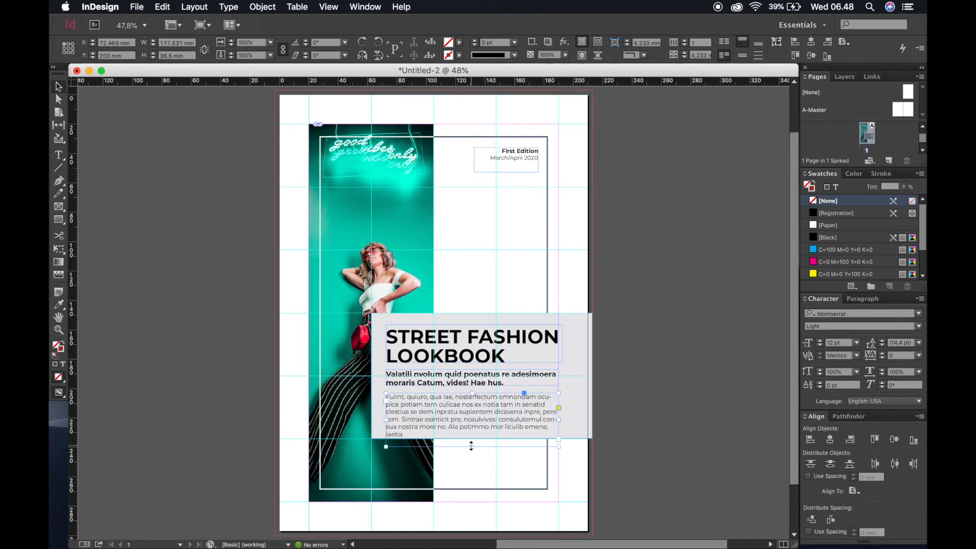
{"action": "double_click", "coordinate": [449, 427]}
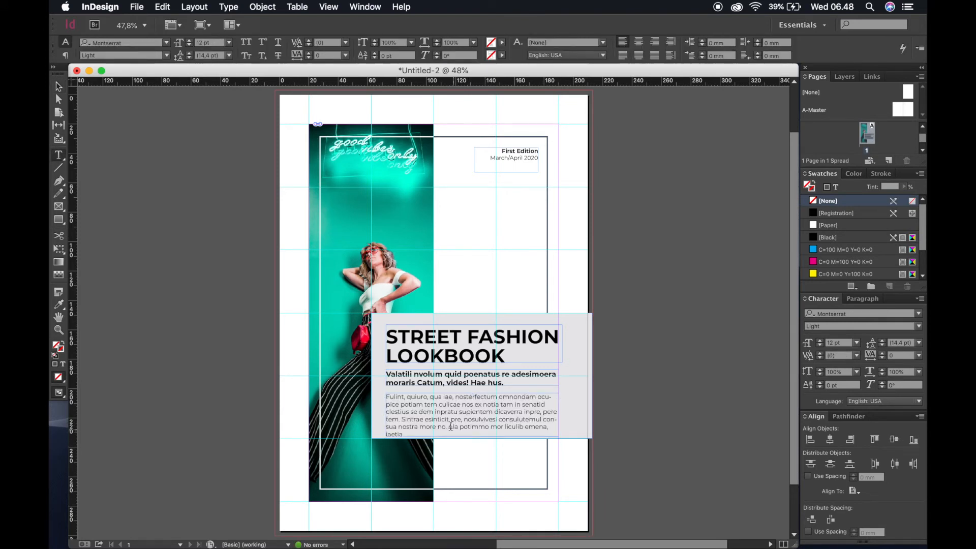
{"action": "left_click_drag", "start_coordinate": [449, 427], "coordinate": [459, 434]}
{"action": "key", "text": "BackSpace"}
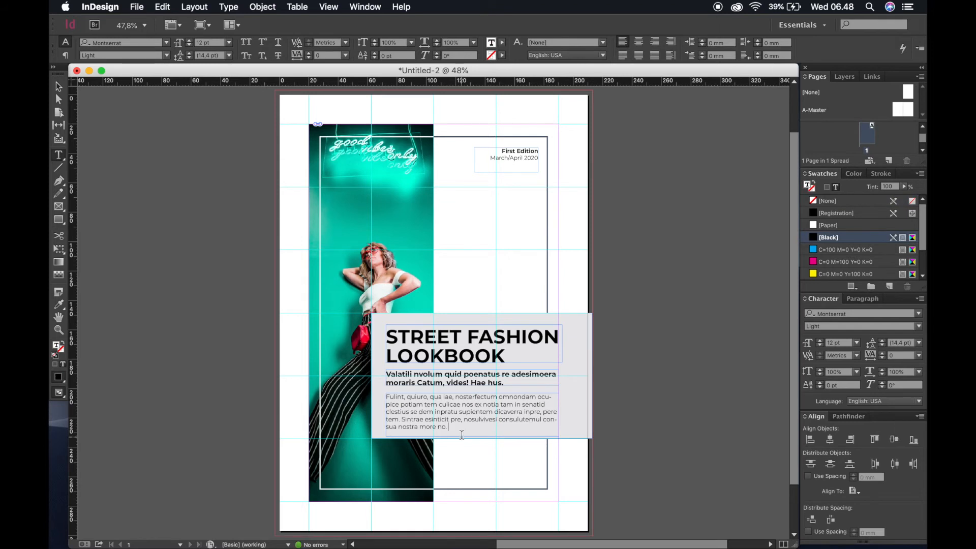
{"action": "key", "text": "Escape"}
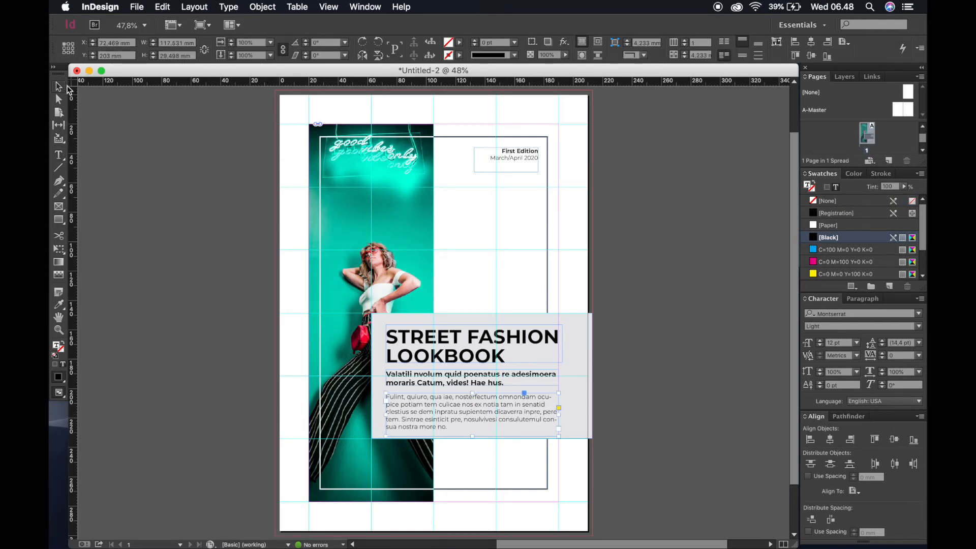
Turn off hyphenation for the body text and preview the cover without guides
{"action": "left_click", "coordinate": [866, 299]}
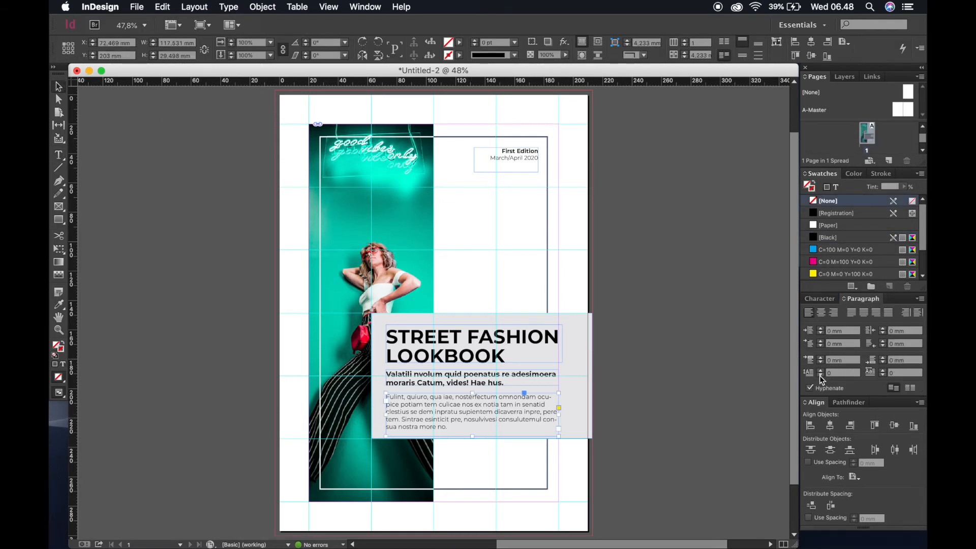
{"action": "left_click", "coordinate": [810, 388]}
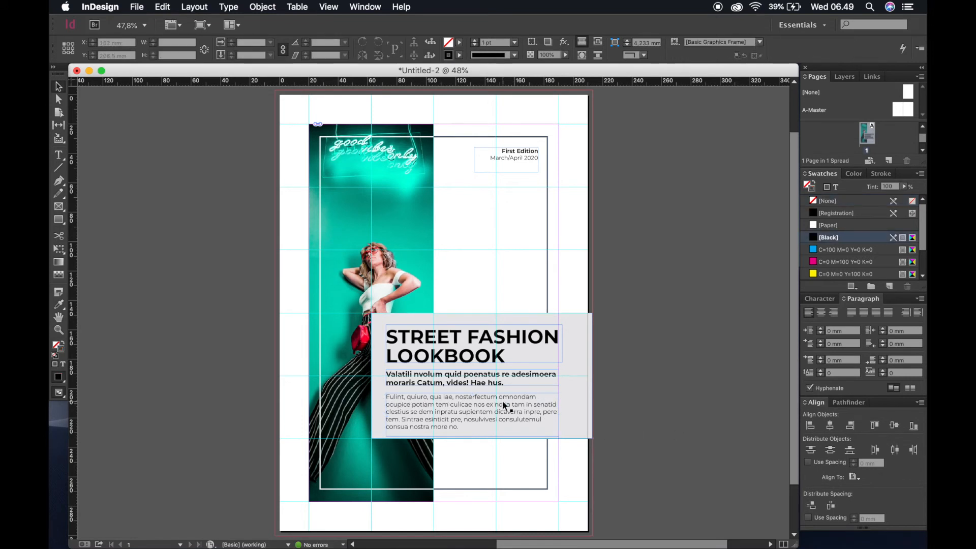
{"action": "left_click", "coordinate": [633, 413]}
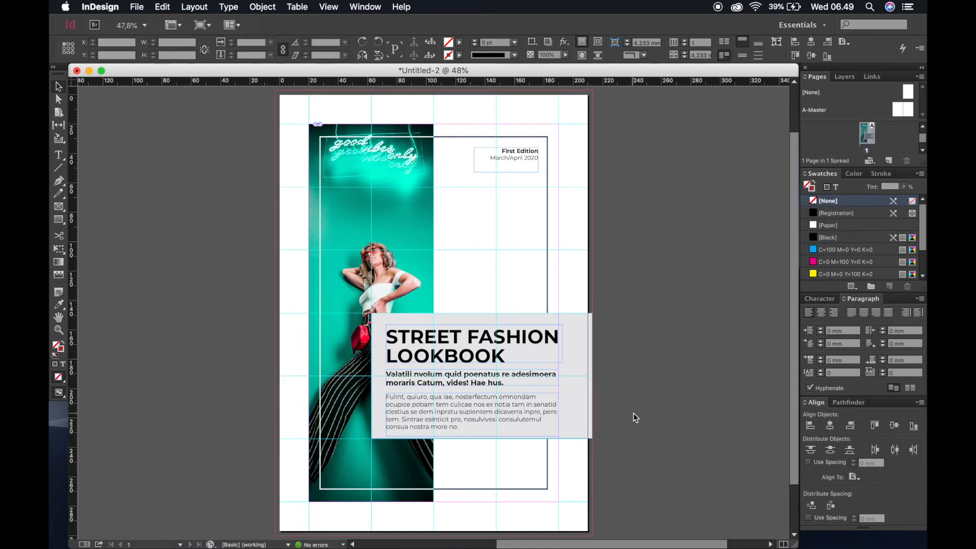
{"action": "key", "text": "w"}
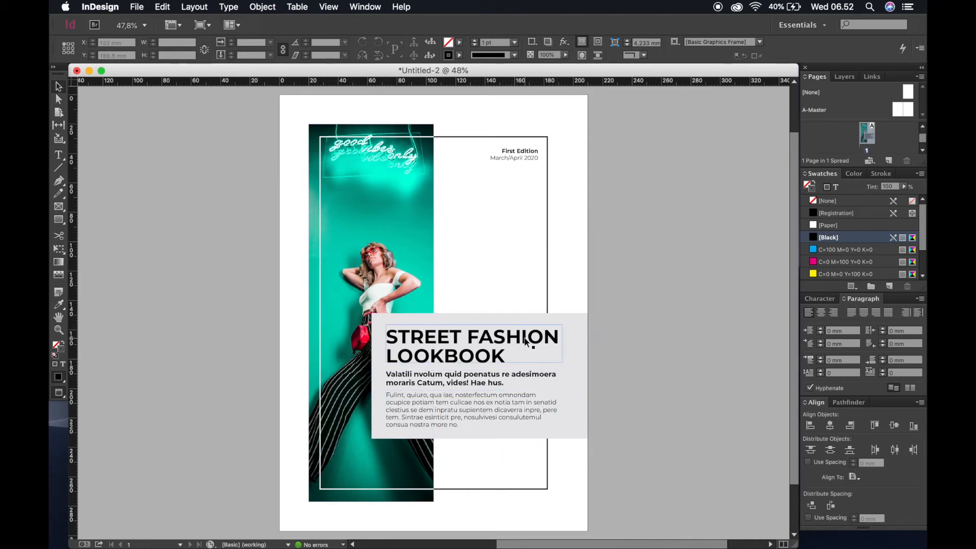
Create a character style named TITLE from the STREET FASHION LOOKBOOK headline
{"action": "left_click", "coordinate": [262, 7]}
{"action": "mouse_move", "coordinate": [228, 7]}
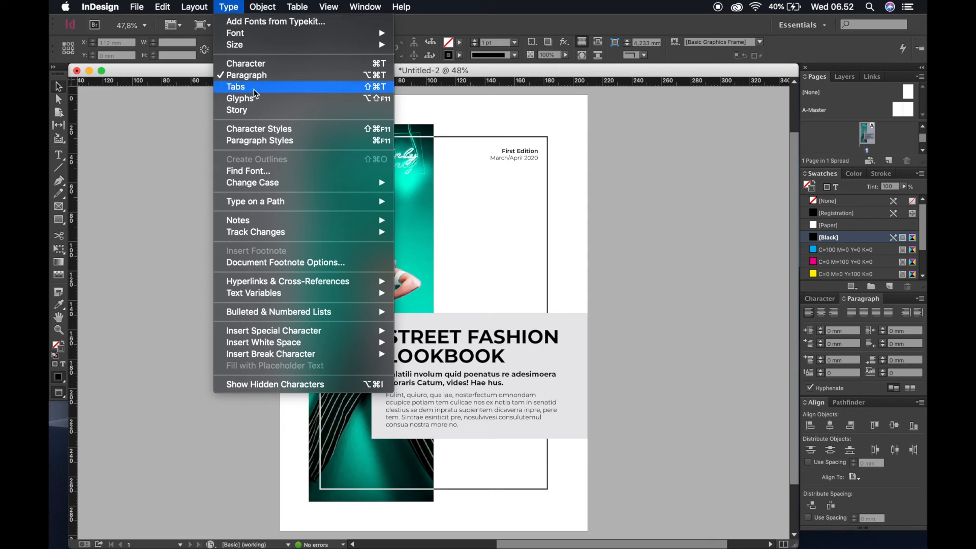
{"action": "left_click", "coordinate": [271, 133]}
{"action": "left_click_drag", "start_coordinate": [493, 248], "coordinate": [674, 219]}
{"action": "left_click", "coordinate": [495, 340]}
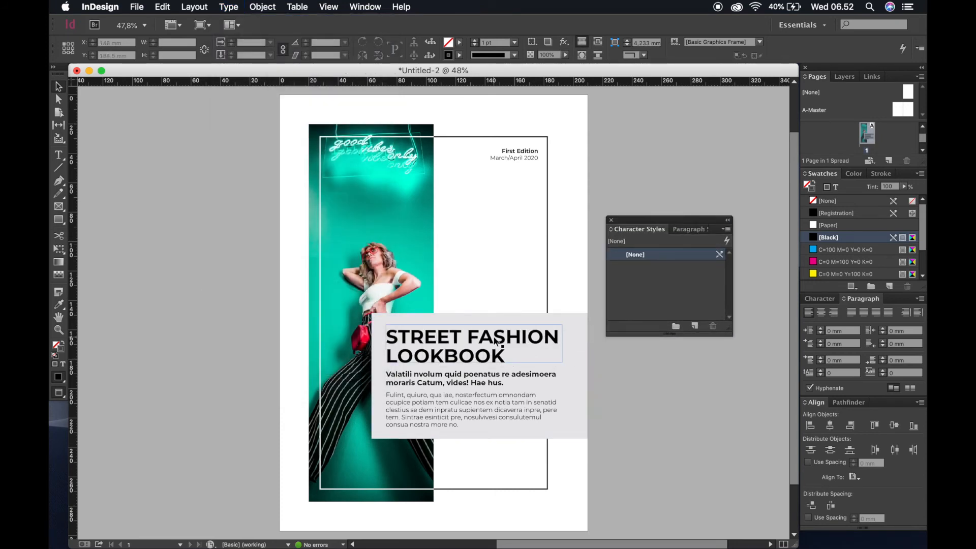
{"action": "left_click", "coordinate": [694, 326]}
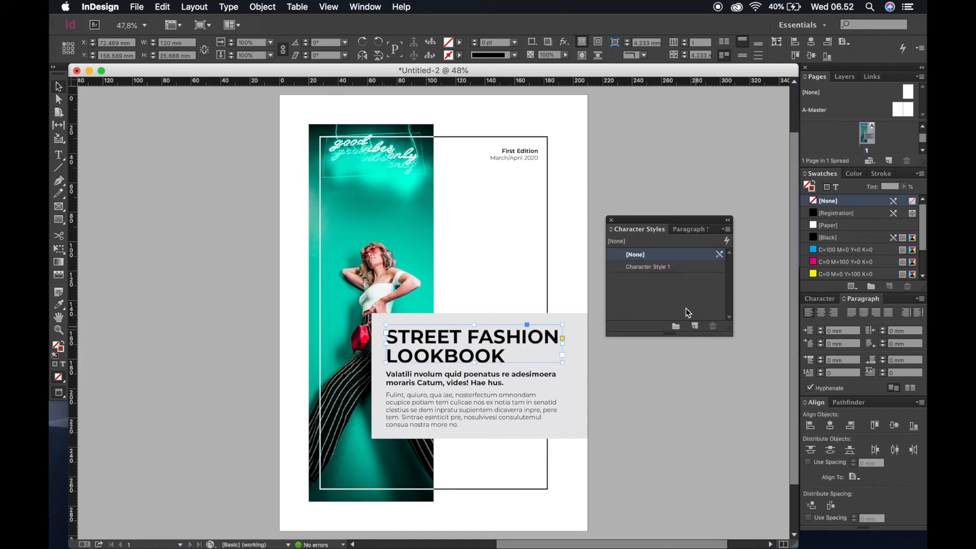
{"action": "left_click", "coordinate": [654, 267]}
{"action": "left_click", "coordinate": [654, 267]}
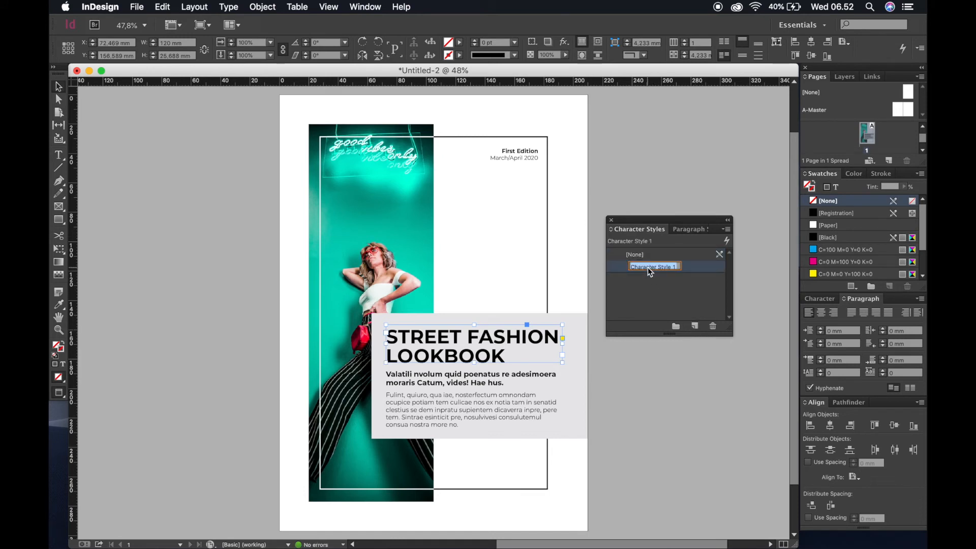
{"action": "type", "text": "TITLE"}
{"action": "key", "text": "Return"}
Create a character style named SUBTITLE from the bold subtitle below the headline and review its formatting categories
{"action": "left_click", "coordinate": [525, 384]}
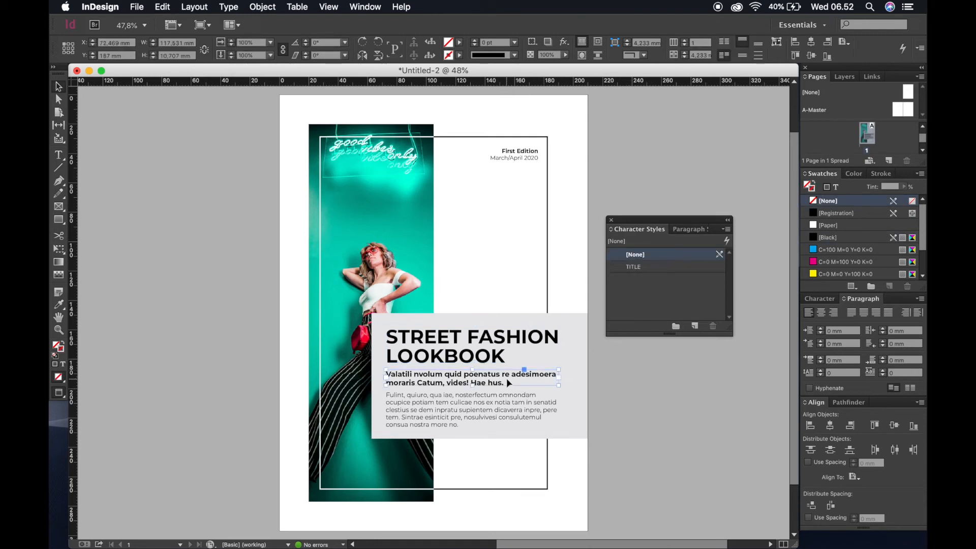
{"action": "left_click", "coordinate": [694, 326]}
{"action": "double_click", "coordinate": [642, 279]}
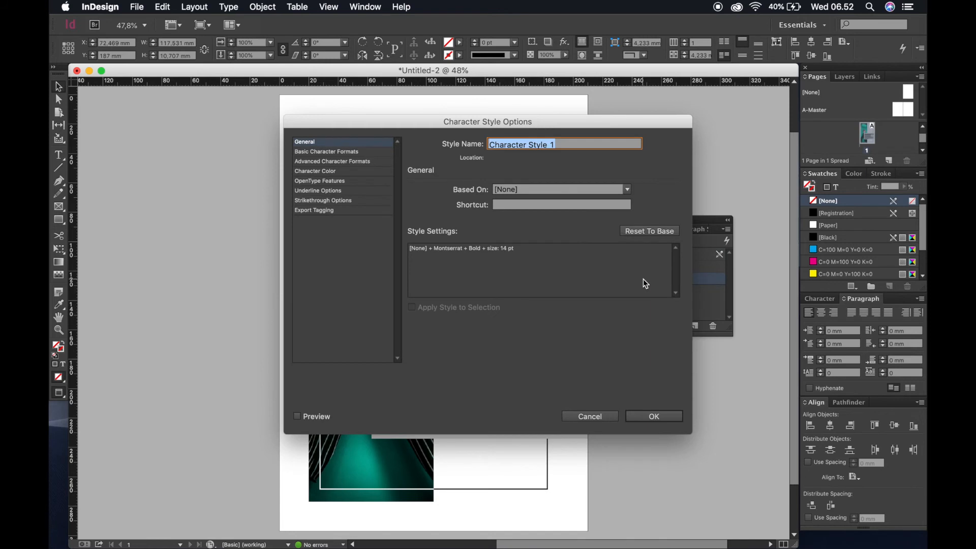
{"action": "type", "text": "SUBTITLE"}
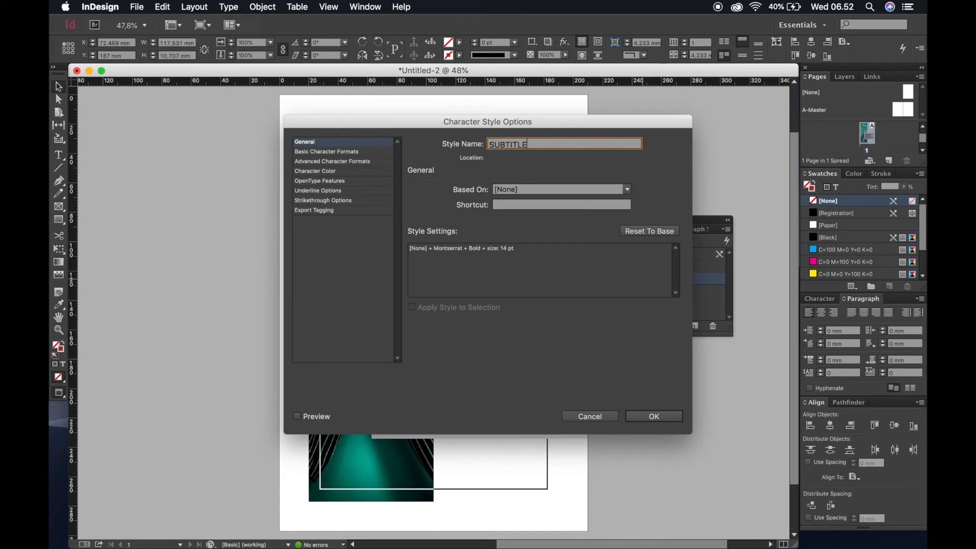
{"action": "left_click", "coordinate": [340, 152]}
{"action": "left_click", "coordinate": [321, 161]}
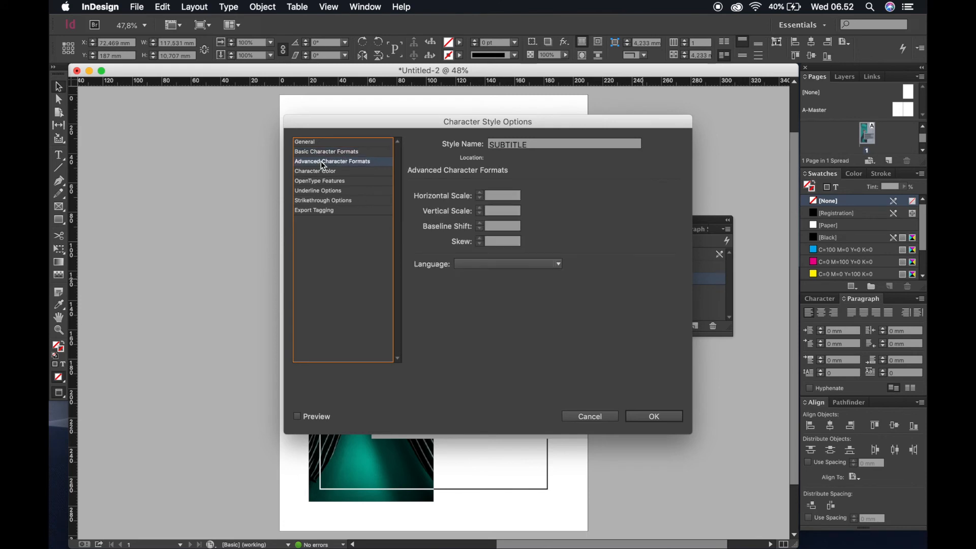
{"action": "left_click", "coordinate": [323, 171]}
{"action": "left_click", "coordinate": [325, 182]}
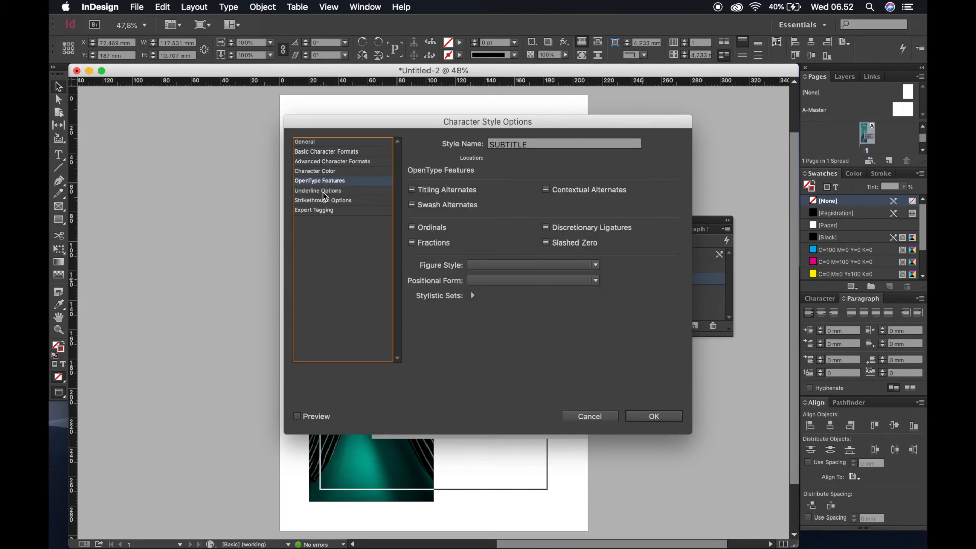
{"action": "left_click", "coordinate": [322, 191]}
{"action": "left_click", "coordinate": [323, 200]}
{"action": "left_click", "coordinate": [325, 210]}
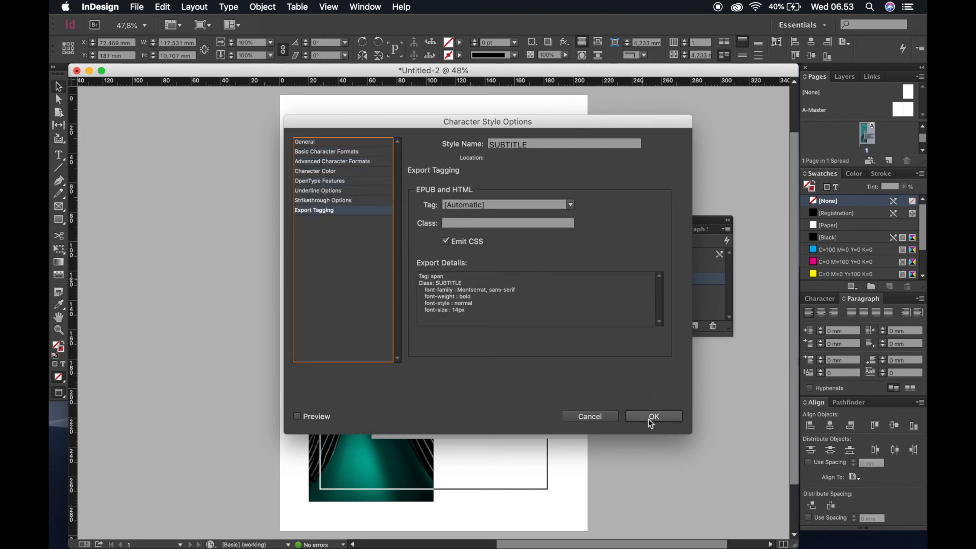
{"action": "left_click", "coordinate": [648, 417]}
Create a character style named BODY from the body paragraph and move the floating styles panel higher beside the page
{"action": "left_click", "coordinate": [539, 414]}
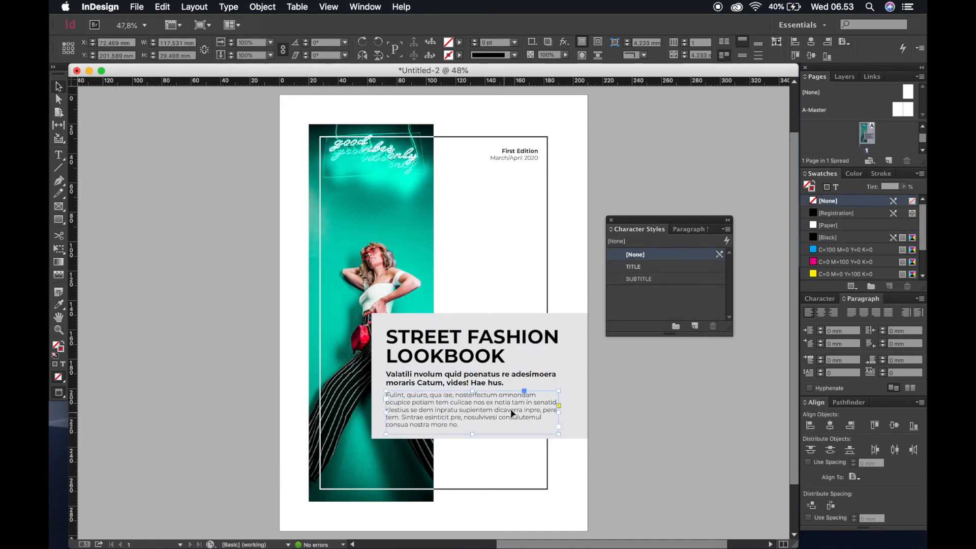
{"action": "left_click", "coordinate": [694, 326]}
{"action": "left_click", "coordinate": [654, 292]}
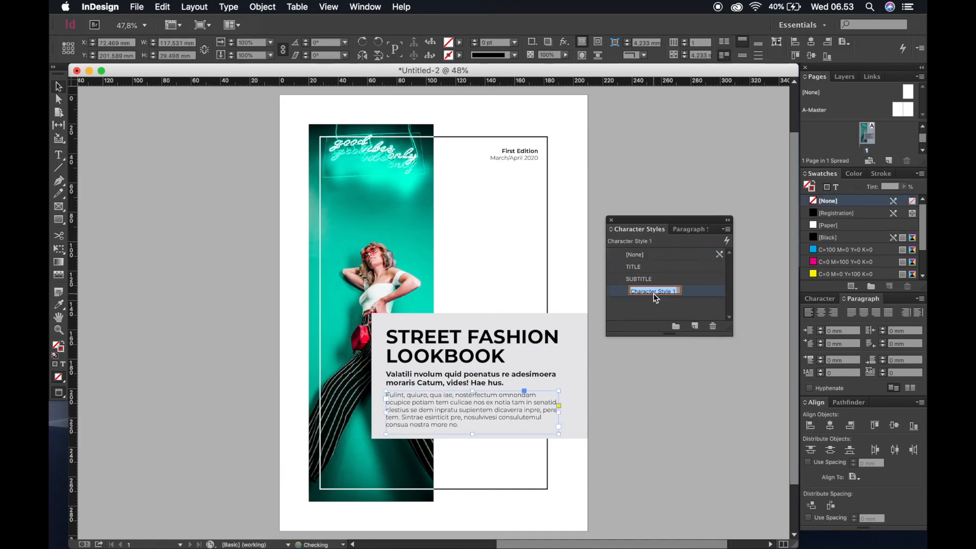
{"action": "type", "text": "Y"}
{"action": "key", "text": "Return"}
{"action": "left_click", "coordinate": [661, 358]}
{"action": "scroll", "coordinate": [660, 358], "scroll_direction": "down", "scroll_amount": 1}
{"action": "left_click_drag", "start_coordinate": [669, 220], "coordinate": [703, 121]}
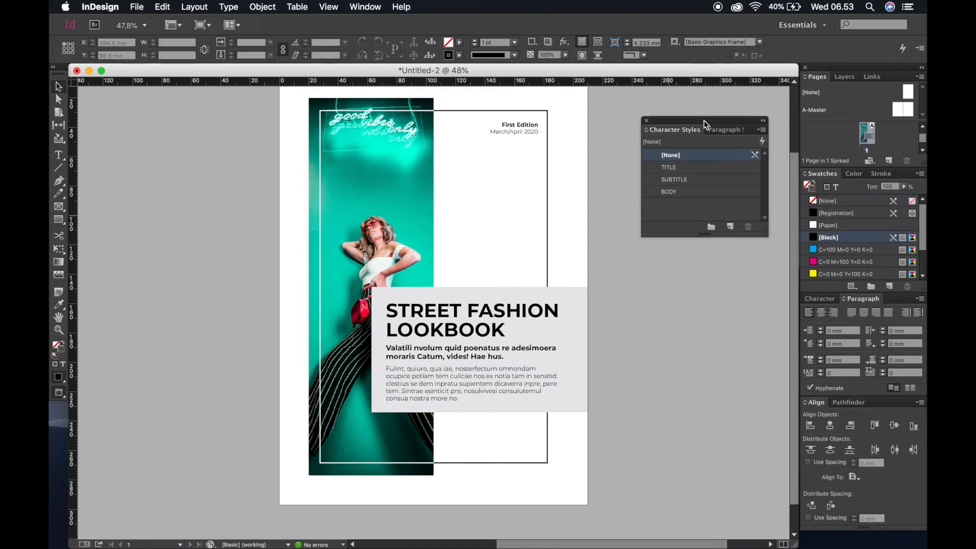
Add a test text frame about 61 by 48 mm beside the photo, above the grey box, containing HELLO
{"action": "left_click", "coordinate": [638, 345]}
{"action": "left_click", "coordinate": [58, 154]}
{"action": "left_click_drag", "start_coordinate": [445, 186], "coordinate": [535, 253]}
{"action": "type", "text": "HELLO"}
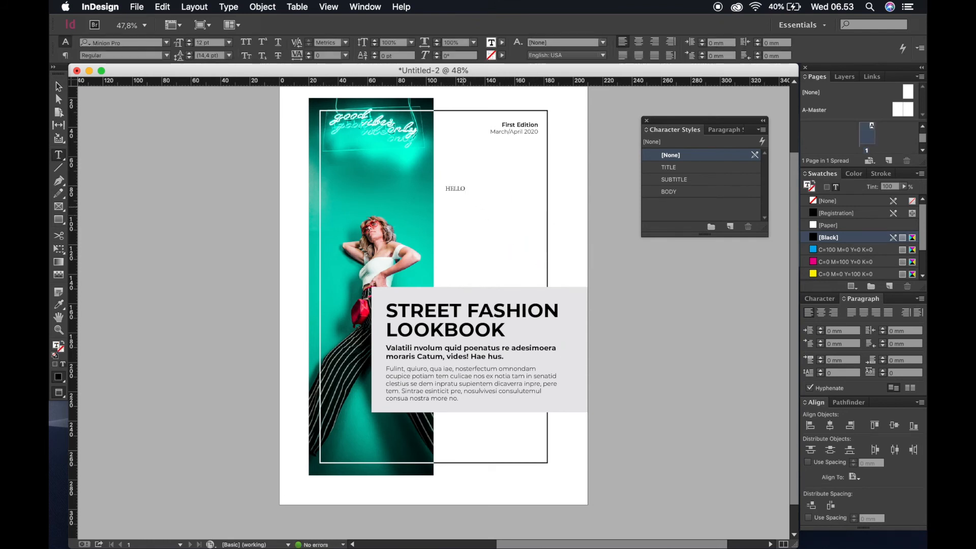
{"action": "key", "text": "Escape"}
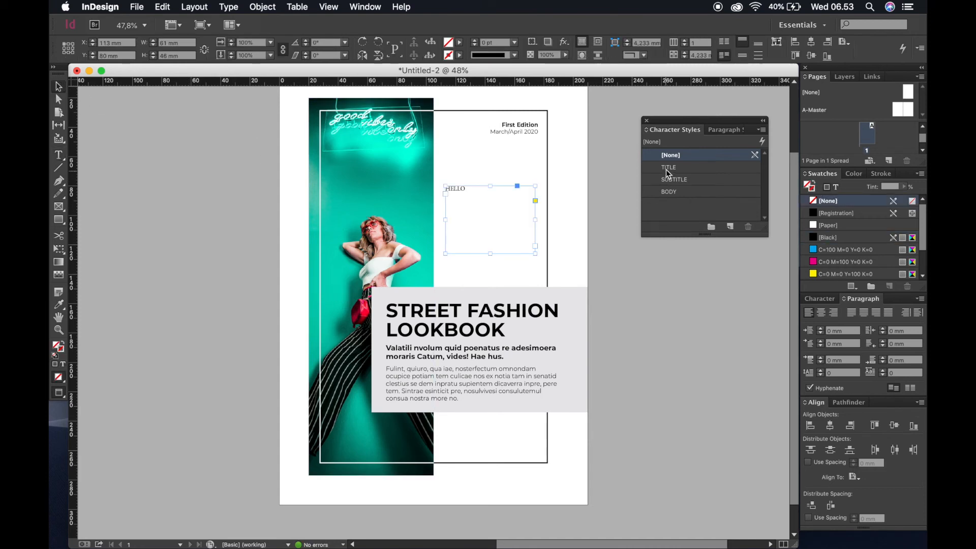
Apply TITLE to the HELLO frame, shorten it, and place two copies below it styled as SUBTITLE and BODY
{"action": "left_click", "coordinate": [672, 167]}
{"action": "left_click_drag", "start_coordinate": [491, 253], "coordinate": [496, 233]}
{"action": "left_click", "coordinate": [676, 179]}
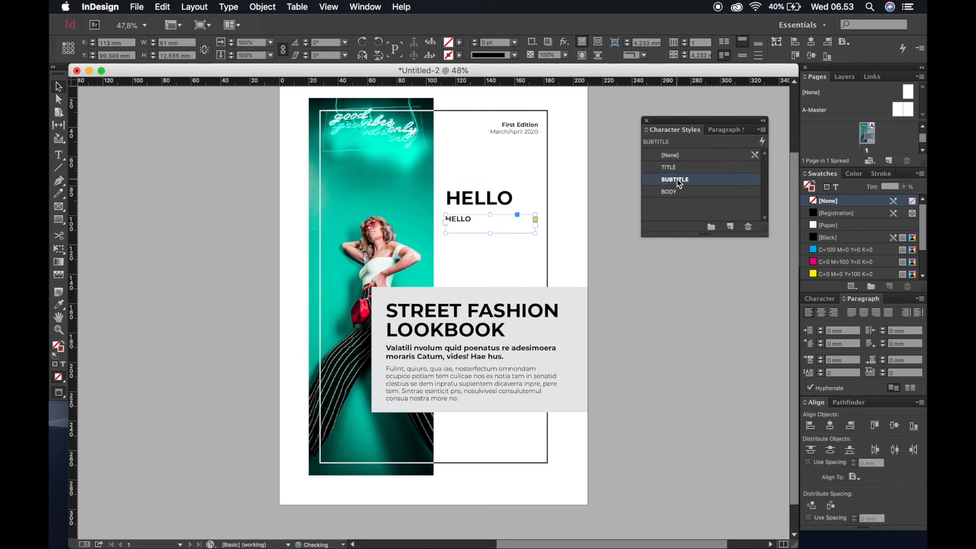
{"action": "double_click", "coordinate": [490, 234]}
{"action": "left_click_drag", "start_coordinate": [466, 222], "coordinate": [465, 238]}
{"action": "left_click", "coordinate": [666, 191]}
{"action": "left_click", "coordinate": [645, 284]}
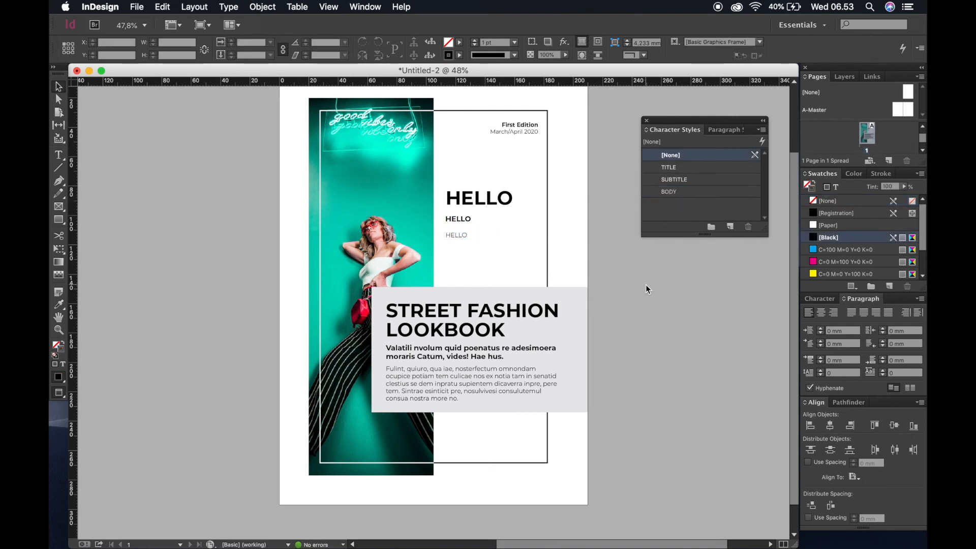
Delete the three HELLO test frames
{"action": "left_click", "coordinate": [460, 235]}
{"action": "left_click", "coordinate": [467, 221], "text": "shift"}
{"action": "left_click", "coordinate": [474, 205], "text": "shift"}
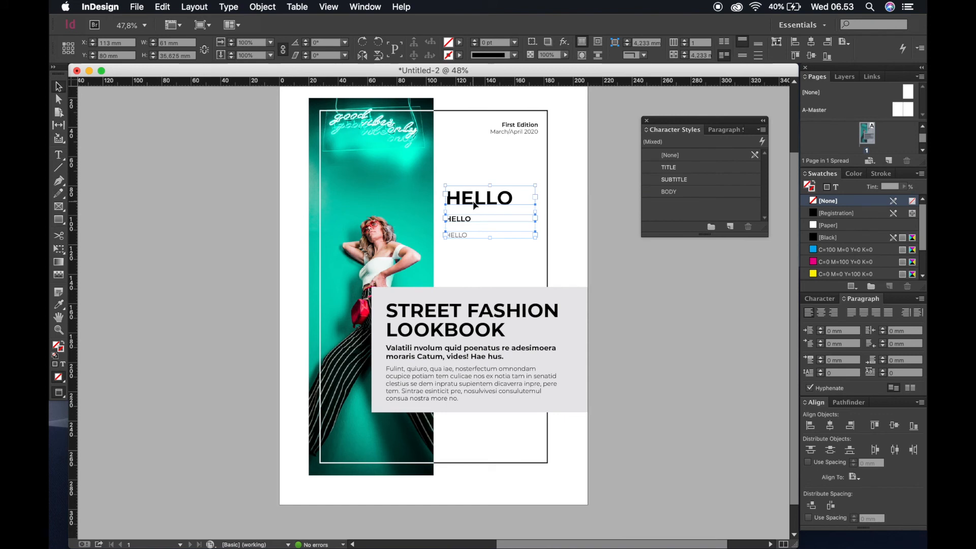
{"action": "key", "text": "Delete"}
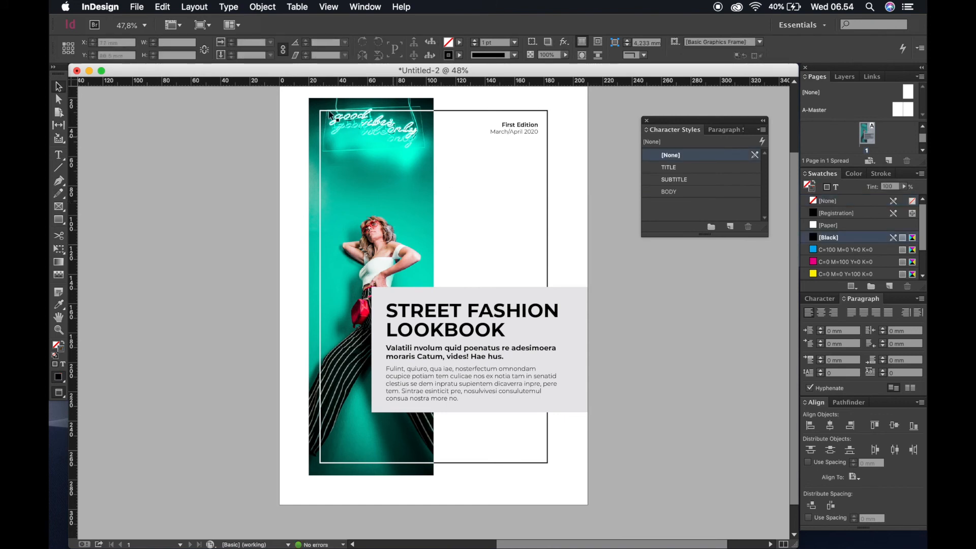
Save the document as FASHION LOOKBOOK in the Part 2 folder, in InDesign CC 2014 document format
{"action": "left_click", "coordinate": [137, 7]}
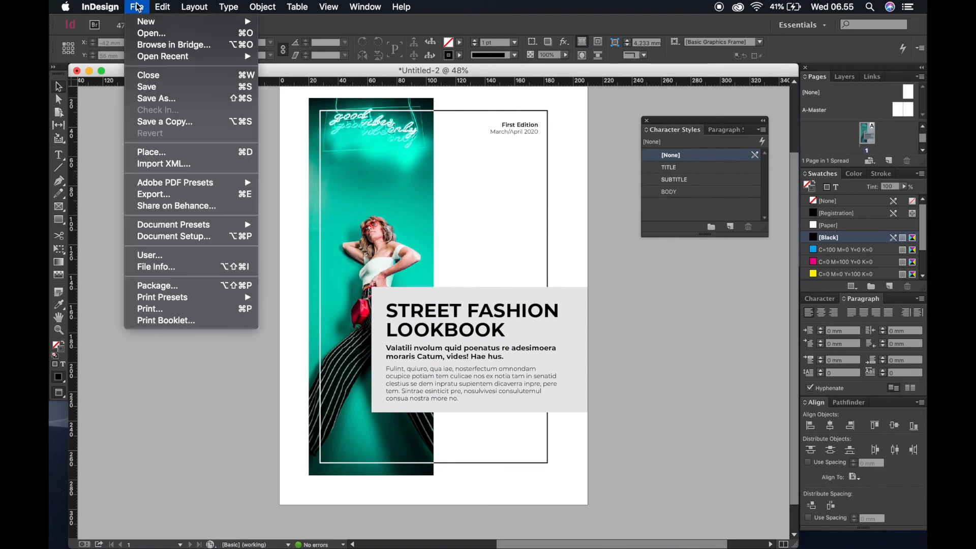
{"action": "left_click", "coordinate": [164, 98]}
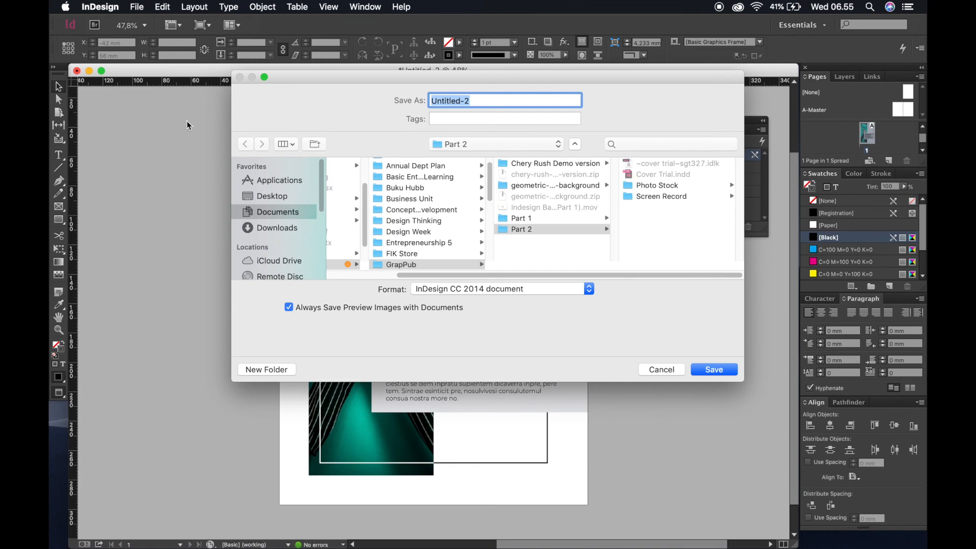
{"action": "left_click", "coordinate": [527, 290]}
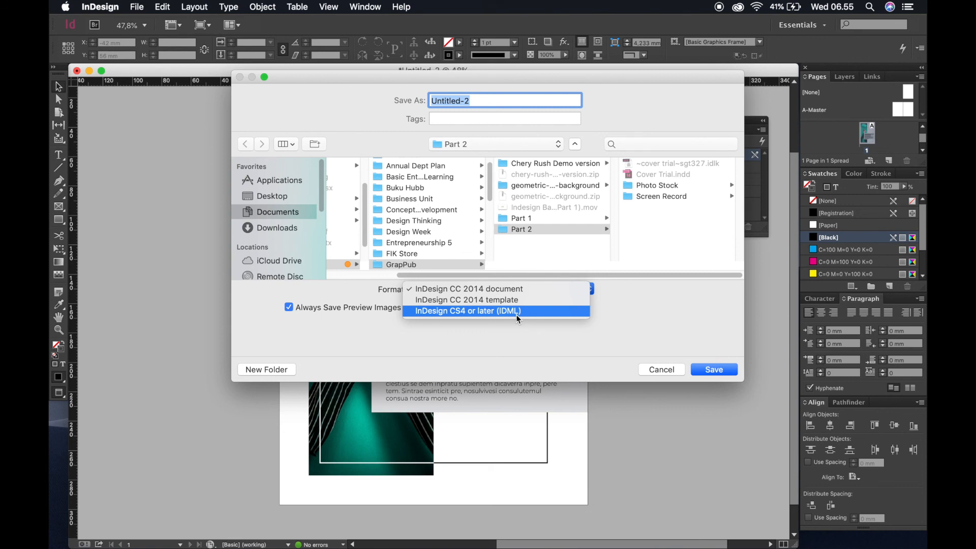
{"action": "left_click", "coordinate": [520, 288]}
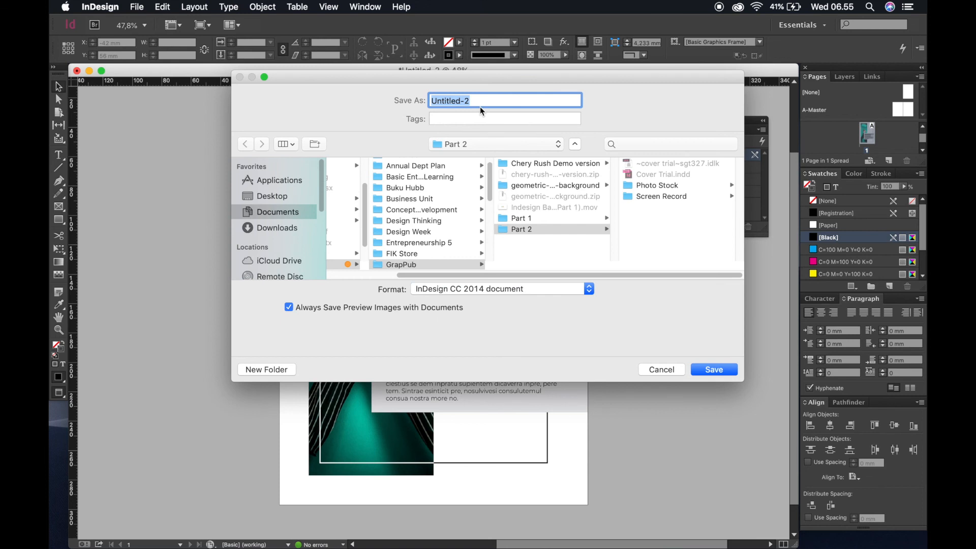
{"action": "type", "text": "FASHION LOOKBOOK"}
{"action": "left_click", "coordinate": [725, 371]}
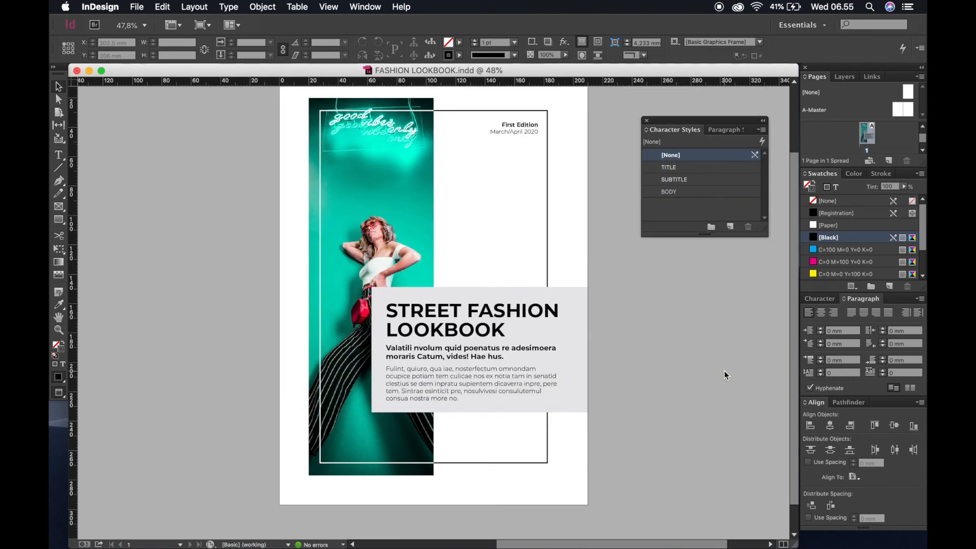